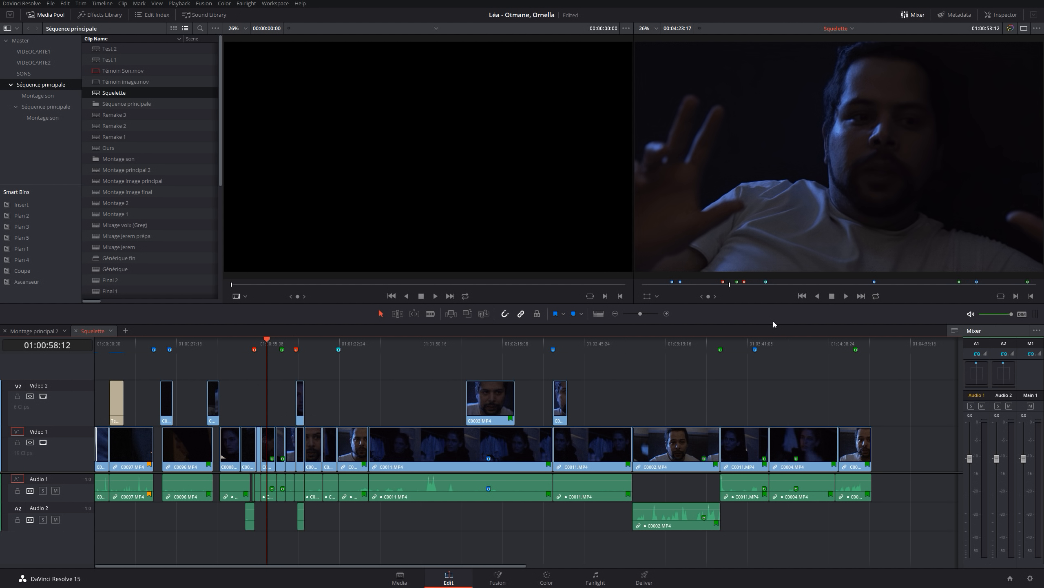
Play the Squelette timeline across the cut between clips C0003.MP4 and C0008.MP4, stopping at 01:01:17:21
click(240, 349)
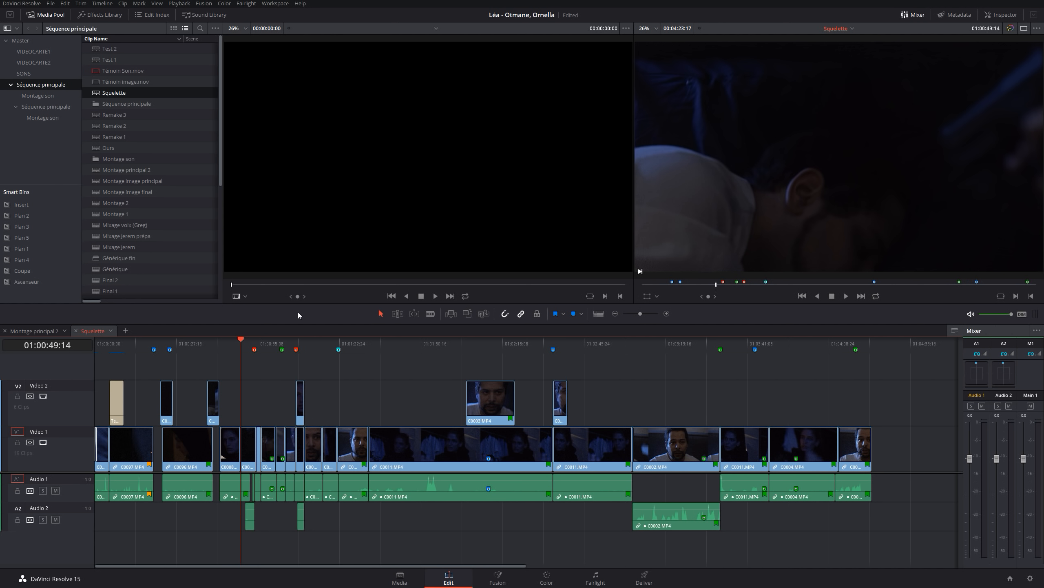
click(323, 344)
key(ctrl+equal)
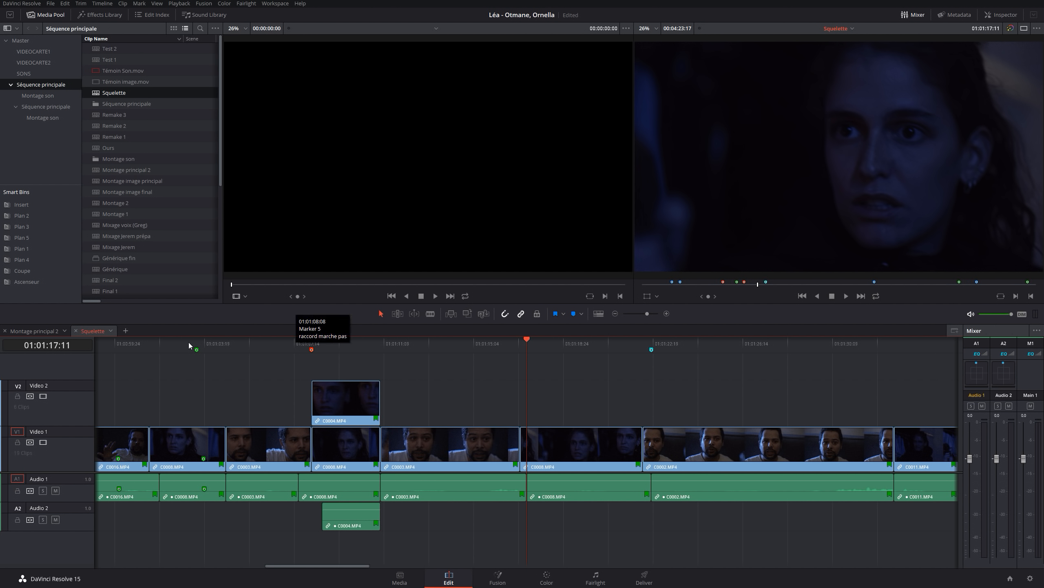
click(443, 345)
key(space)
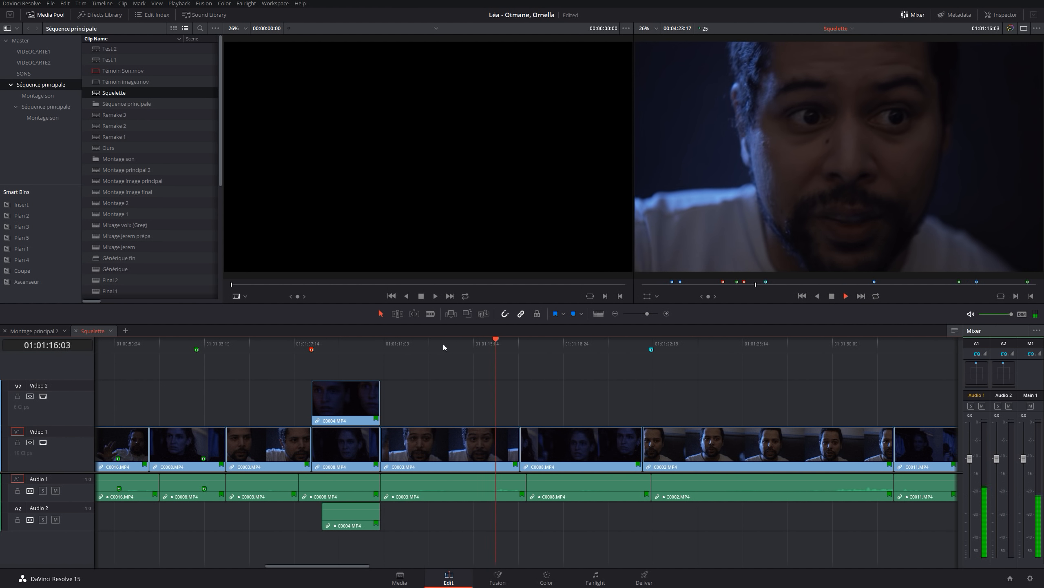
key(space)
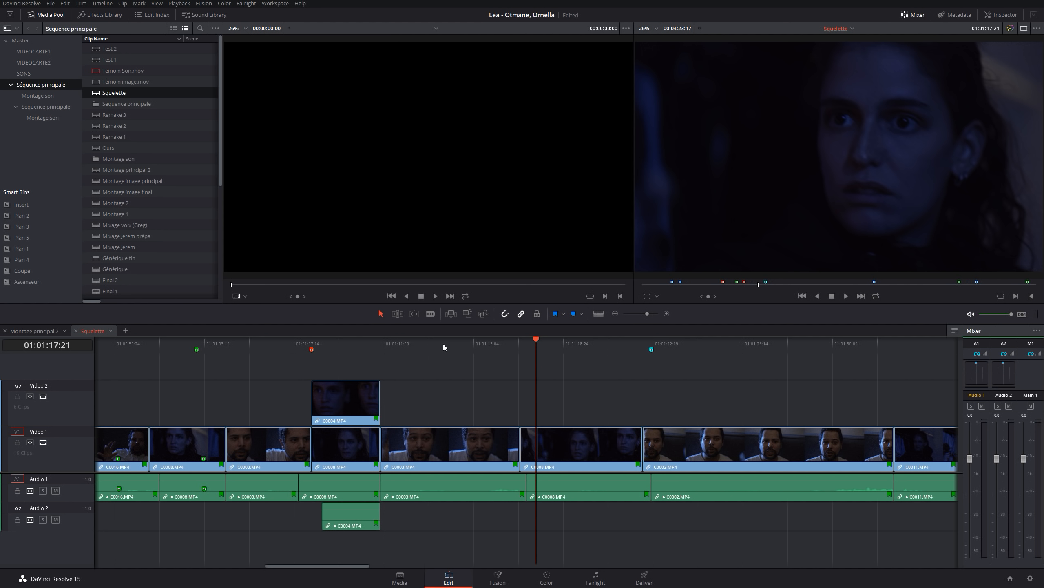
Try to ripple-trim the start of the C0008.MP4 clip to the playhead at 01:01:17:22, and undo the trim
click(81, 3)
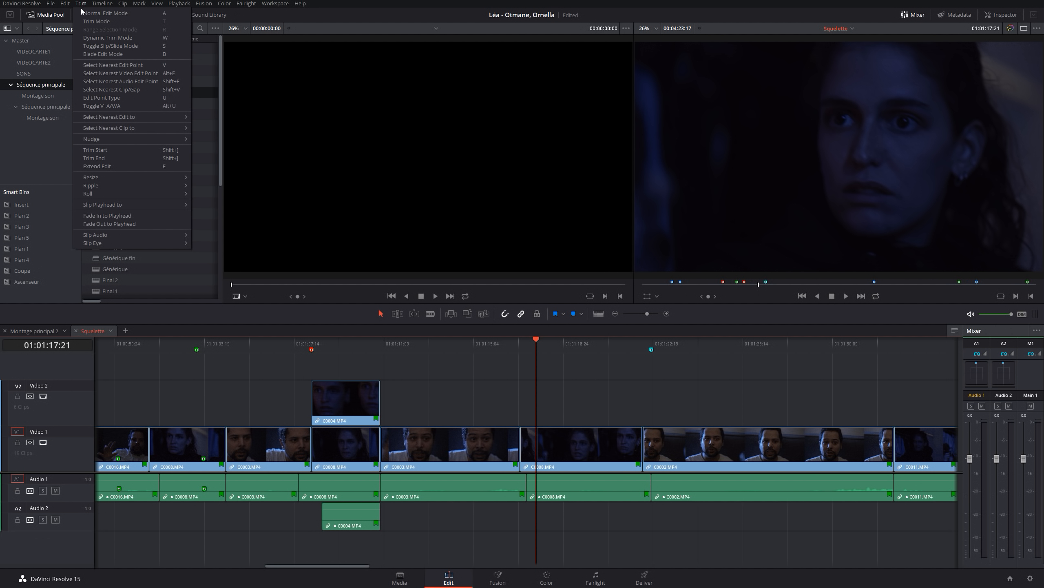
mouse_move(103, 183)
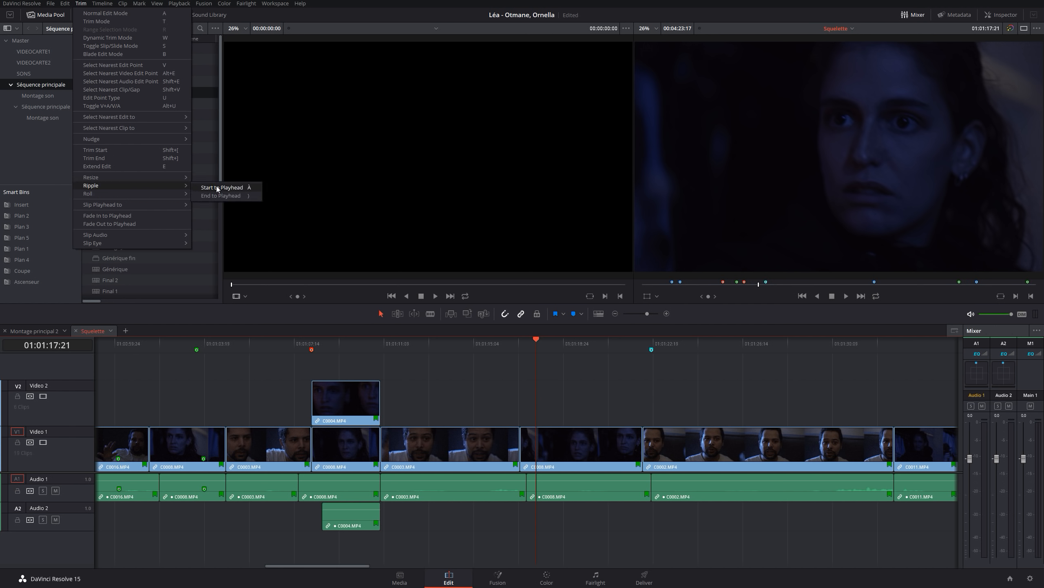
click(496, 347)
key(space)
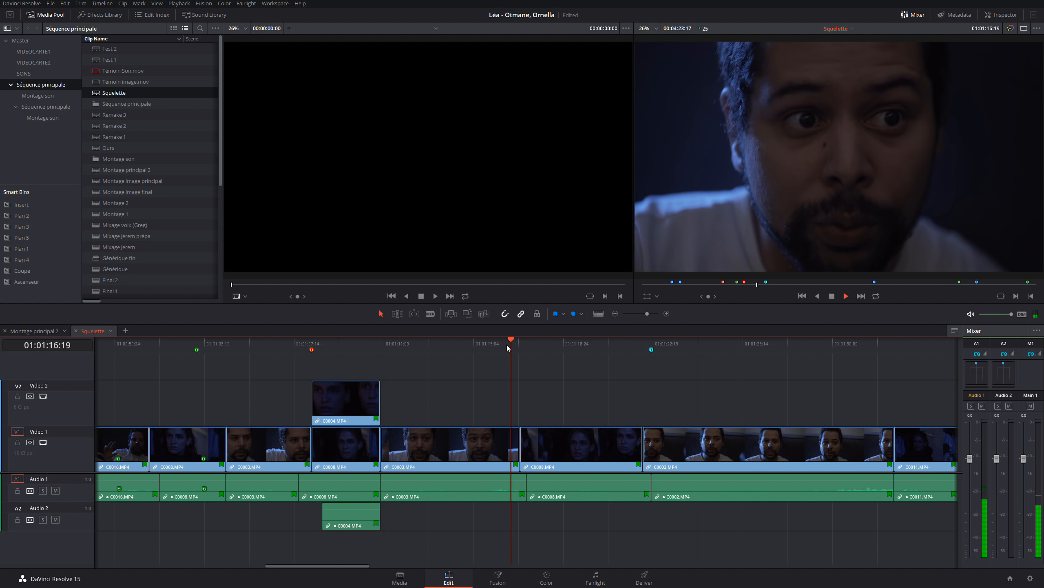
drag(571, 343, 510, 342)
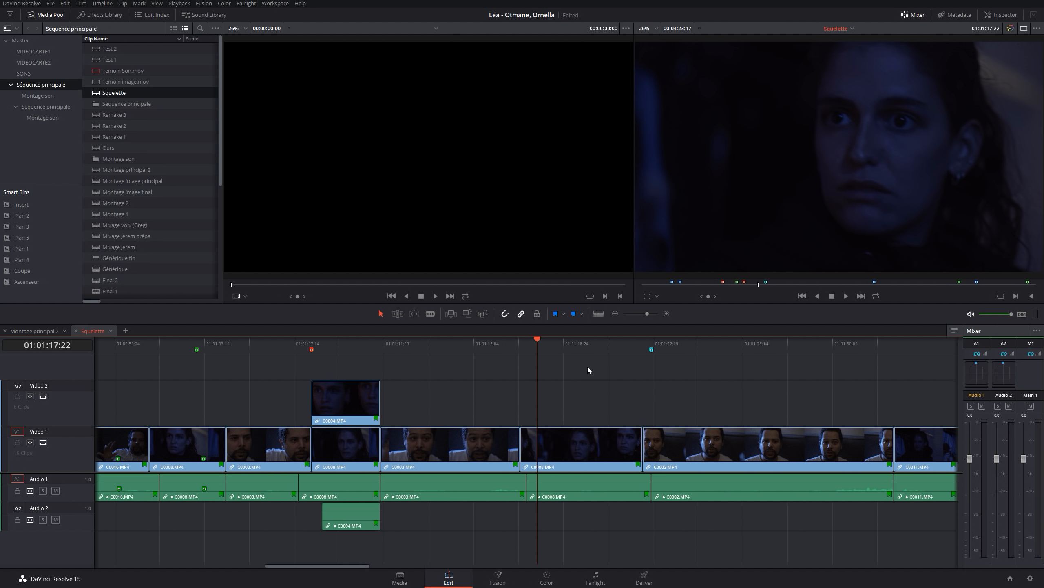
key(ctrl+shift+bracketleft)
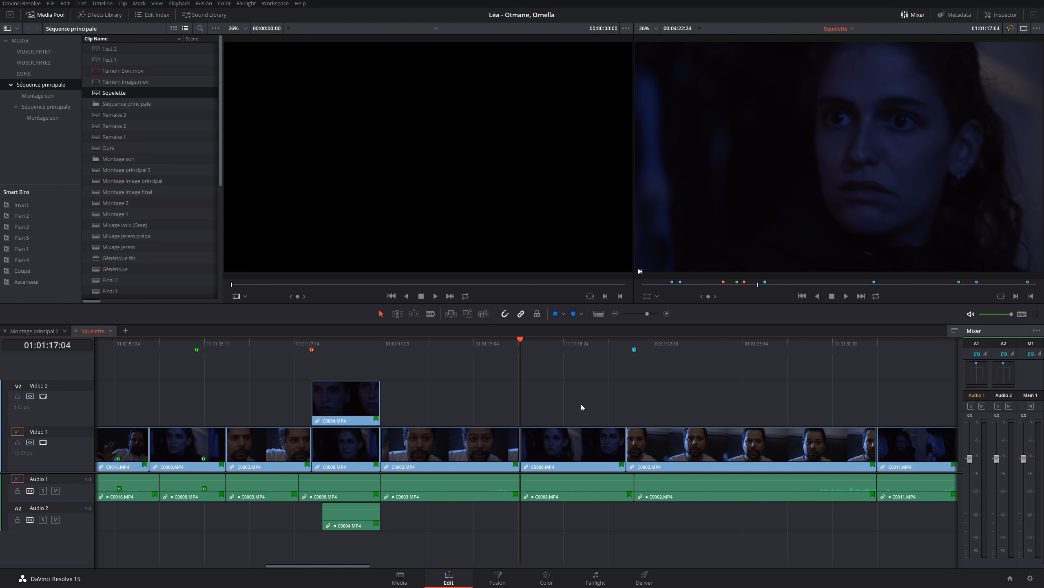
key(ctrl+z)
Try to ripple-trim the end of the C0003.MP4 clip to the playhead at 01:01:16:13, and undo the trim
click(496, 346)
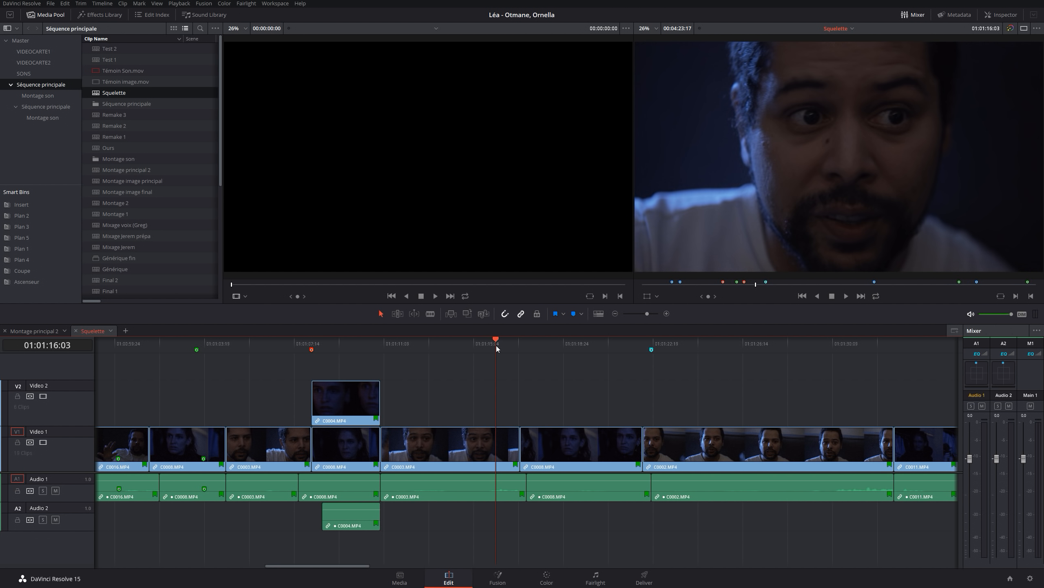
key(space)
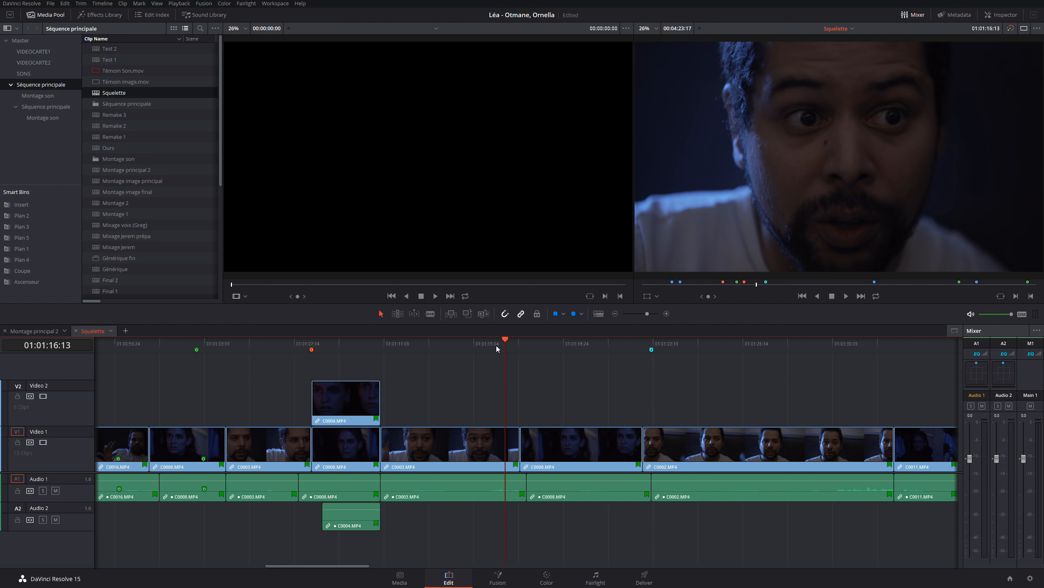
key(ctrl+shift+])
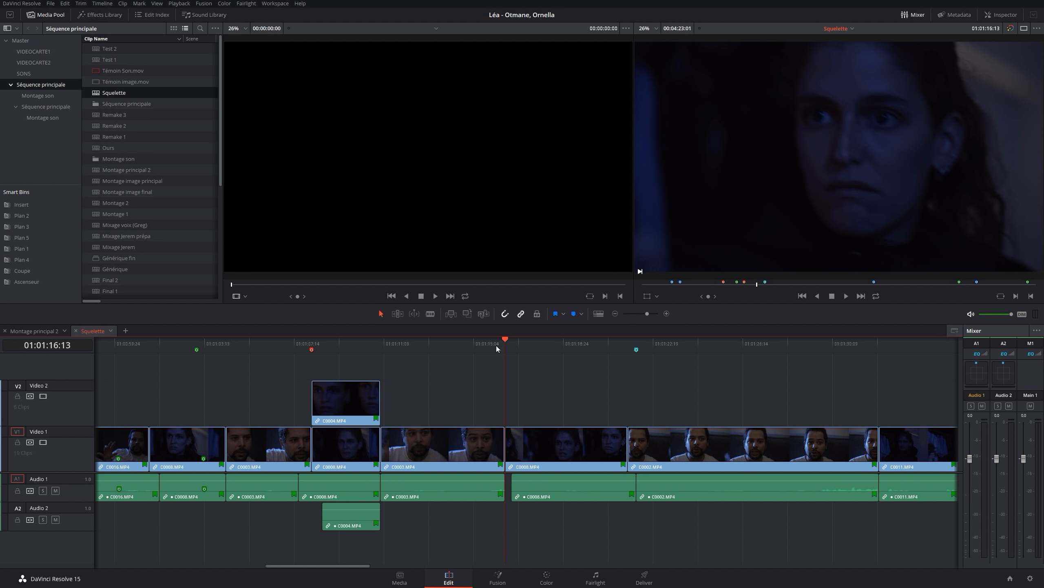
key(ctrl+z)
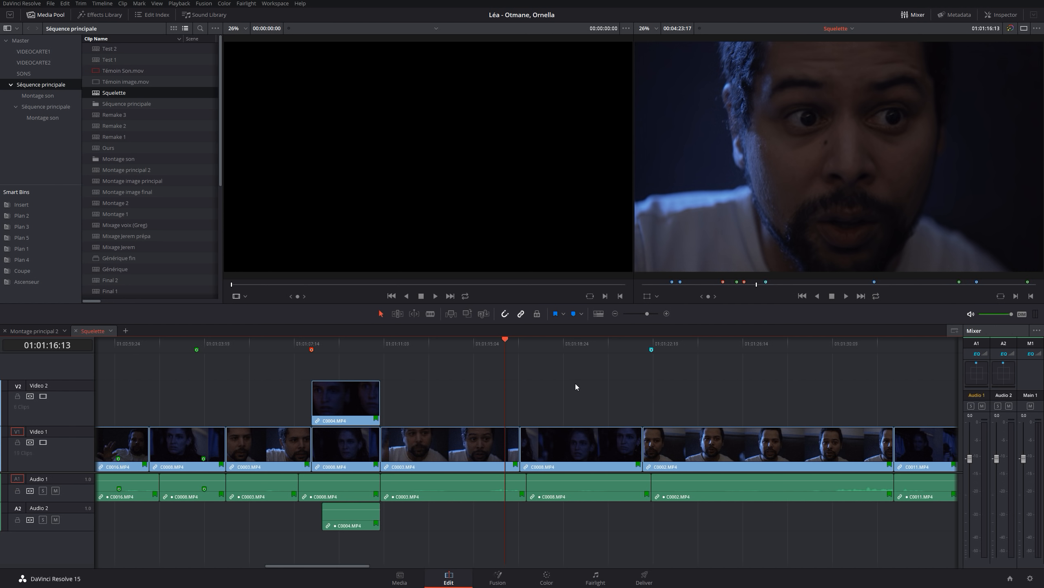
Try to ripple-trim the end of the C0008.MP4 clip to the playhead at 01:01:18:22, and undo the trim
drag(486, 341, 450, 339)
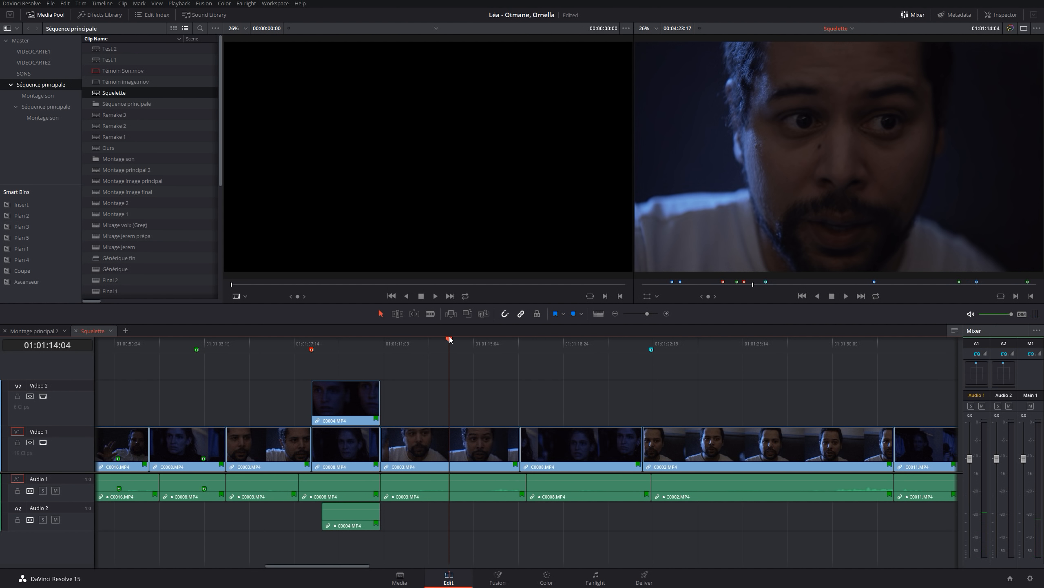
drag(450, 339, 482, 357)
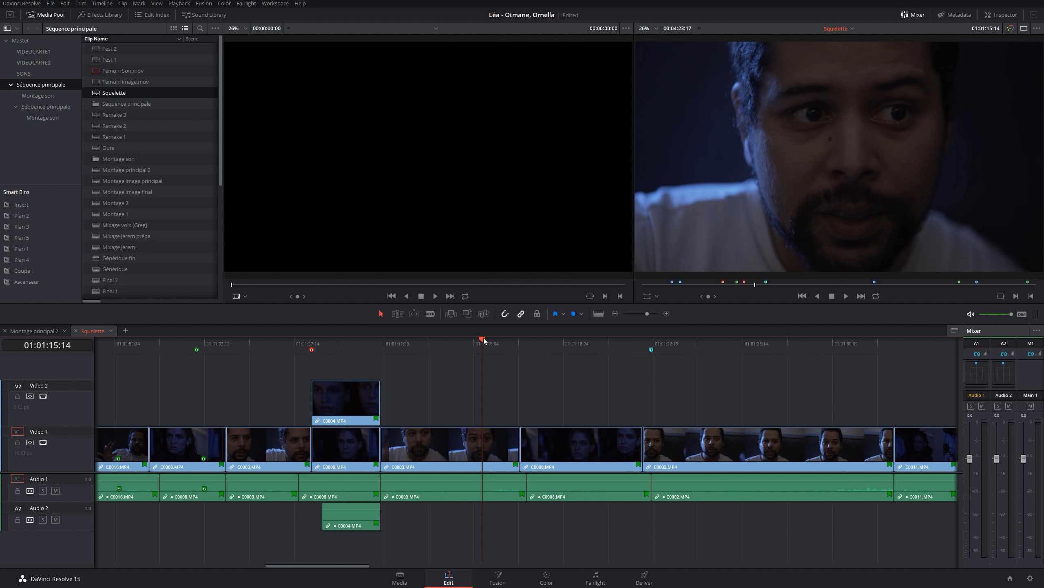
drag(483, 340, 560, 343)
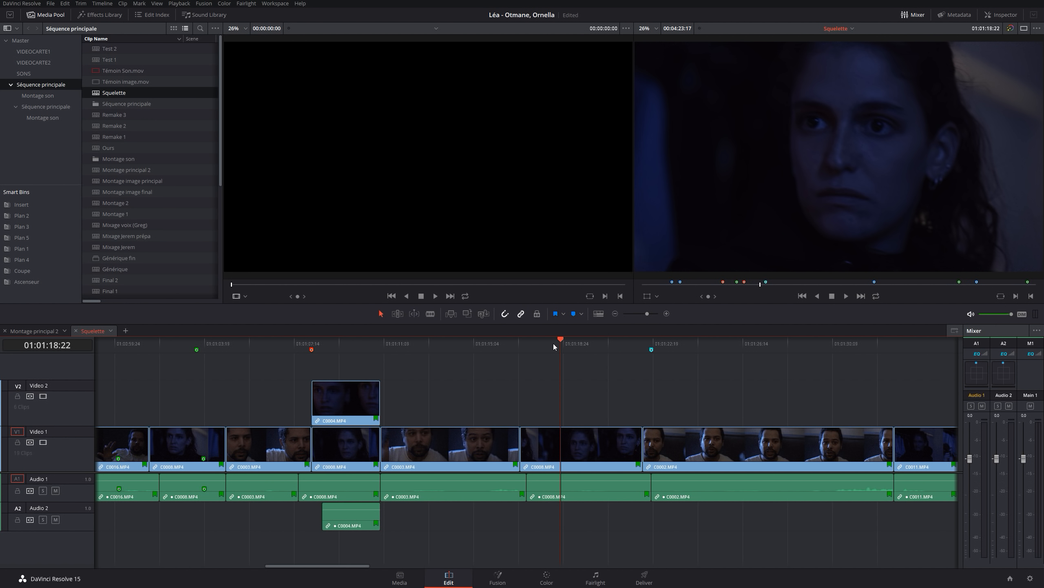
key(ctrl+shift+])
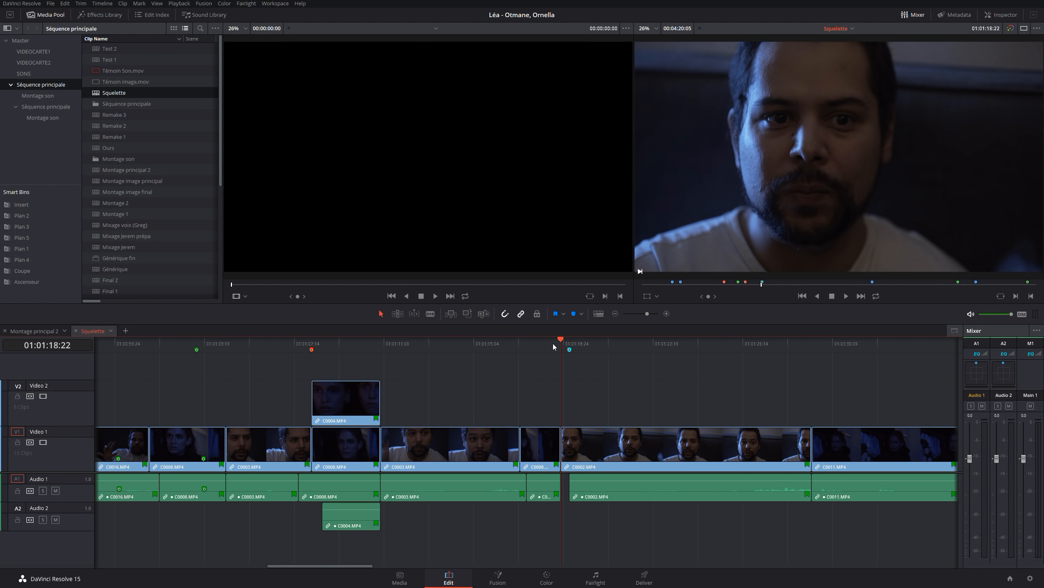
key(ctrl+z)
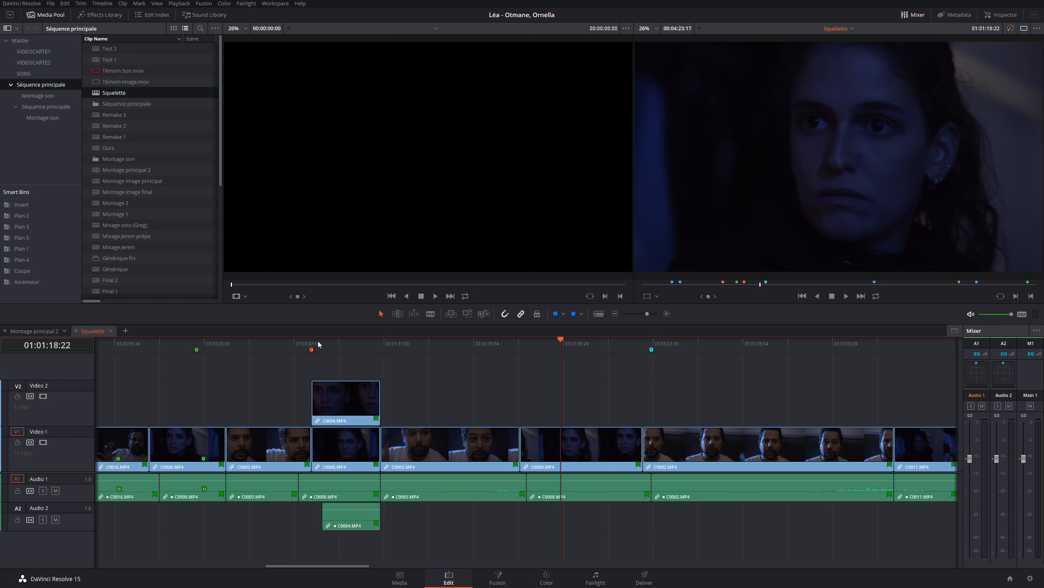
Examine the Roll trim commands Start to Playhead and End to Playhead and their assigned shortcuts
click(86, 3)
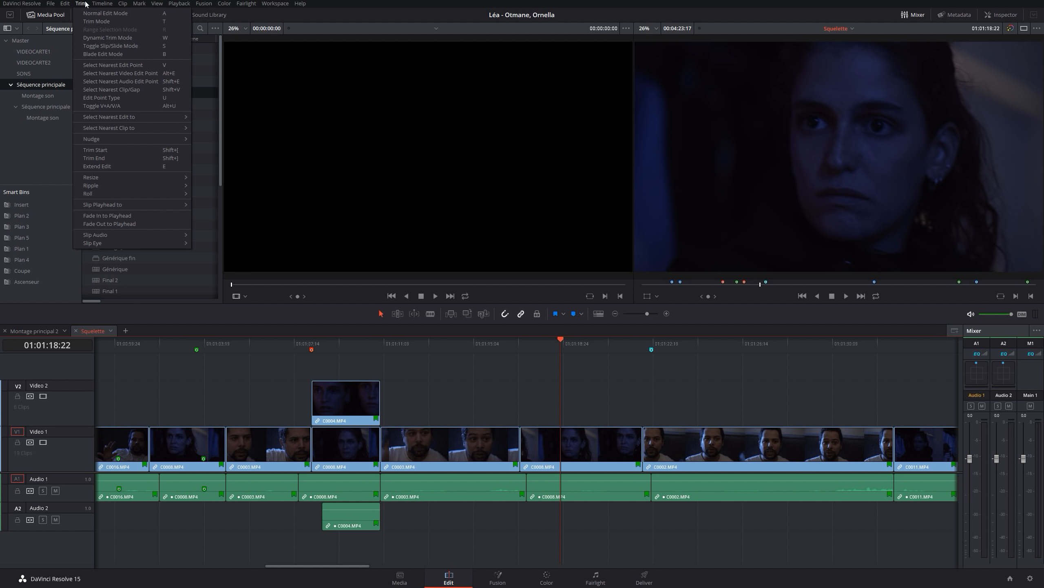
mouse_move(95, 193)
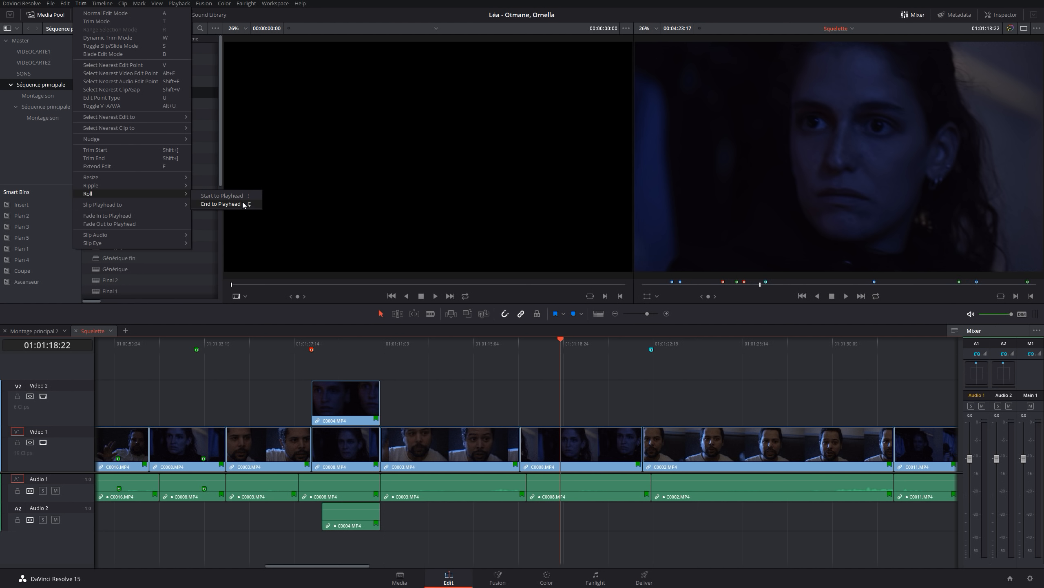
click(32, 4)
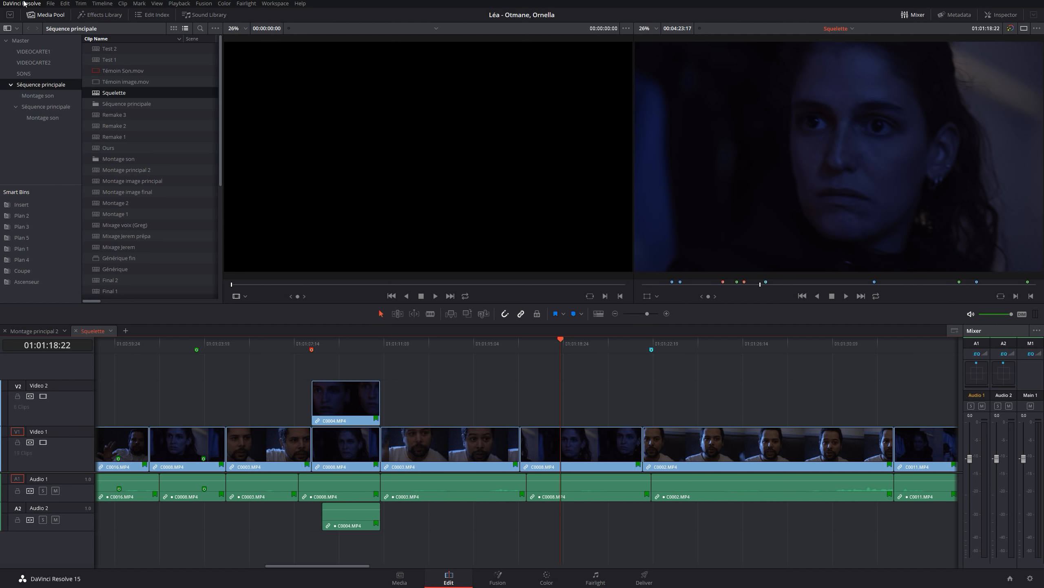
Open Keyboard Customization to examine the available shortcut presets and the option to save a new preset, and close it
click(23, 4)
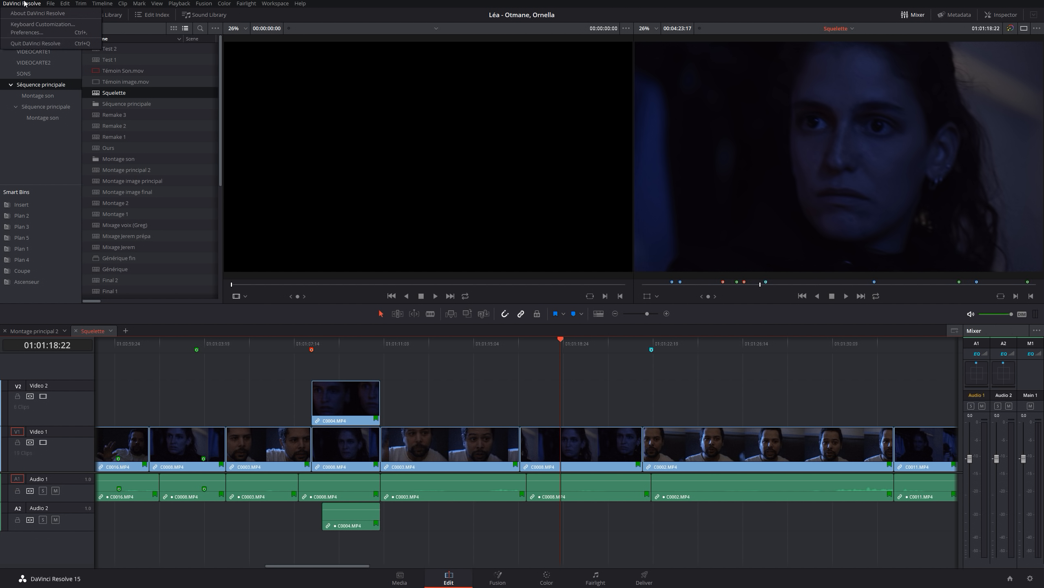
click(35, 25)
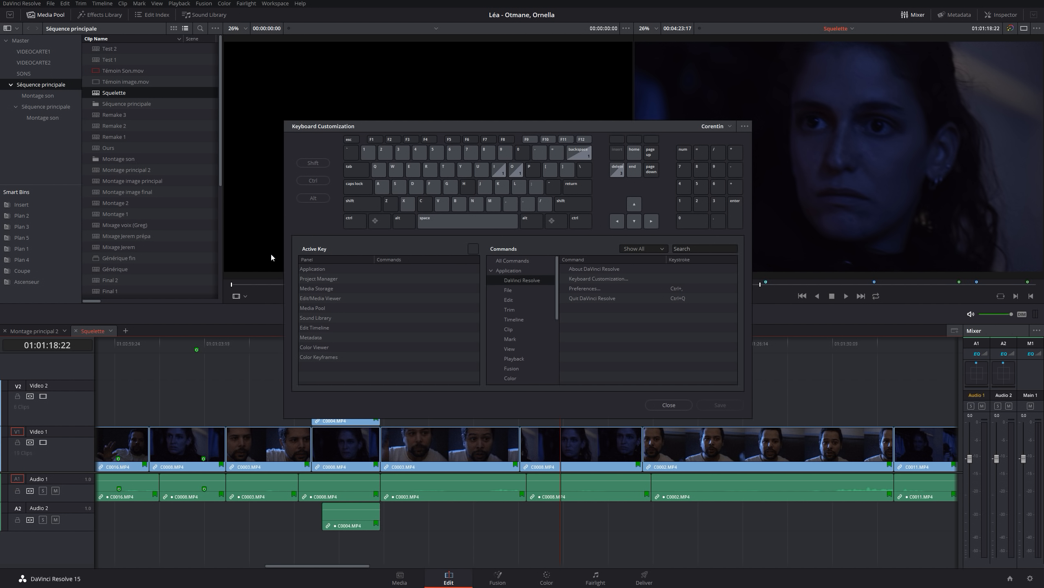
click(729, 126)
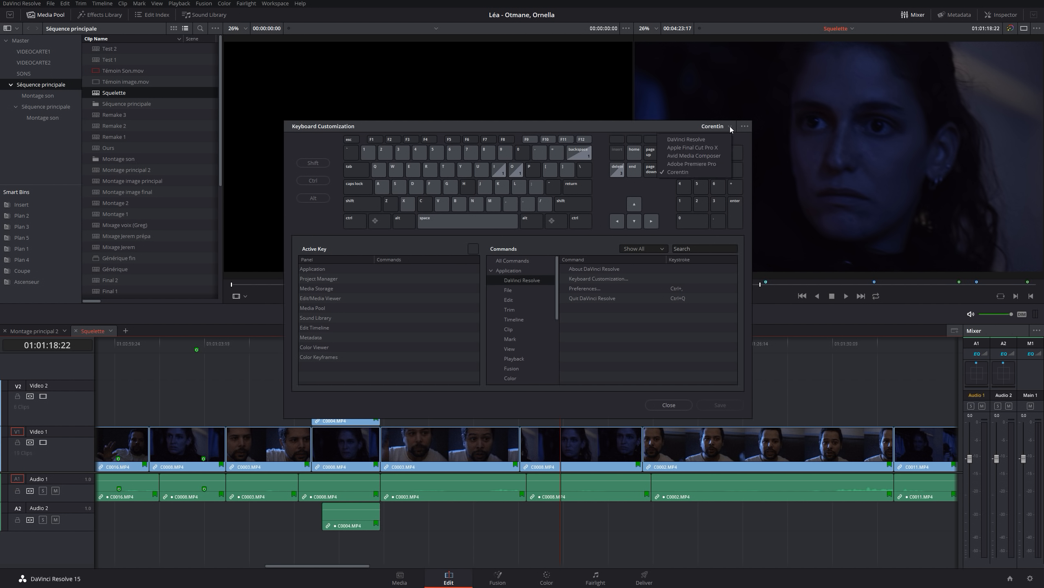
click(723, 129)
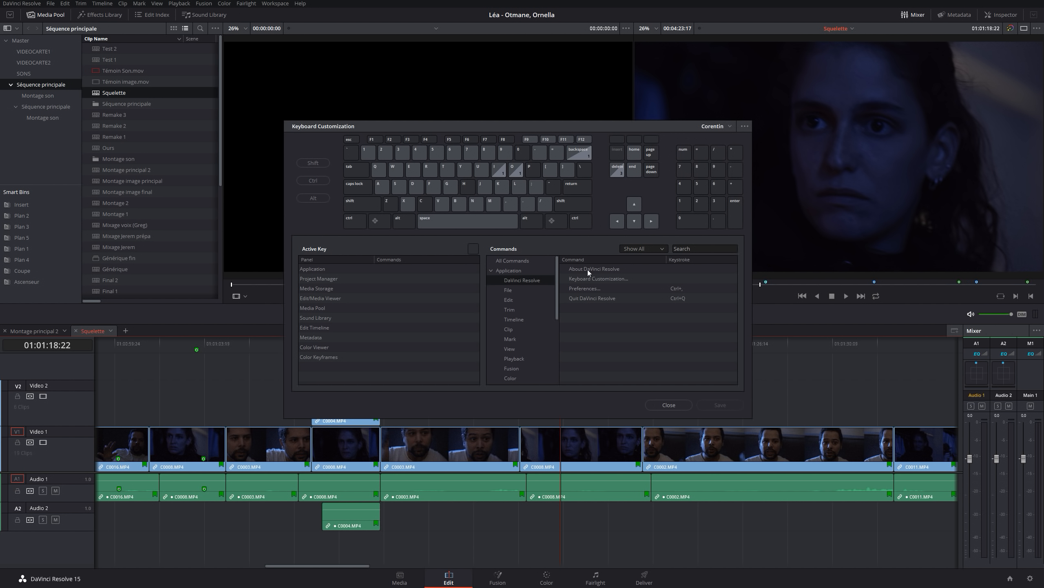
click(745, 127)
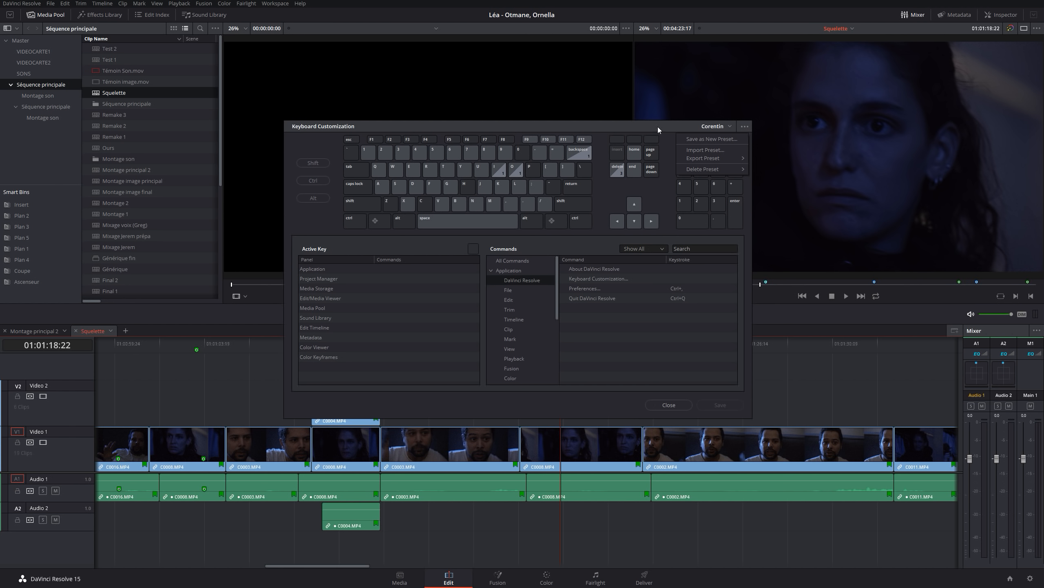
click(719, 140)
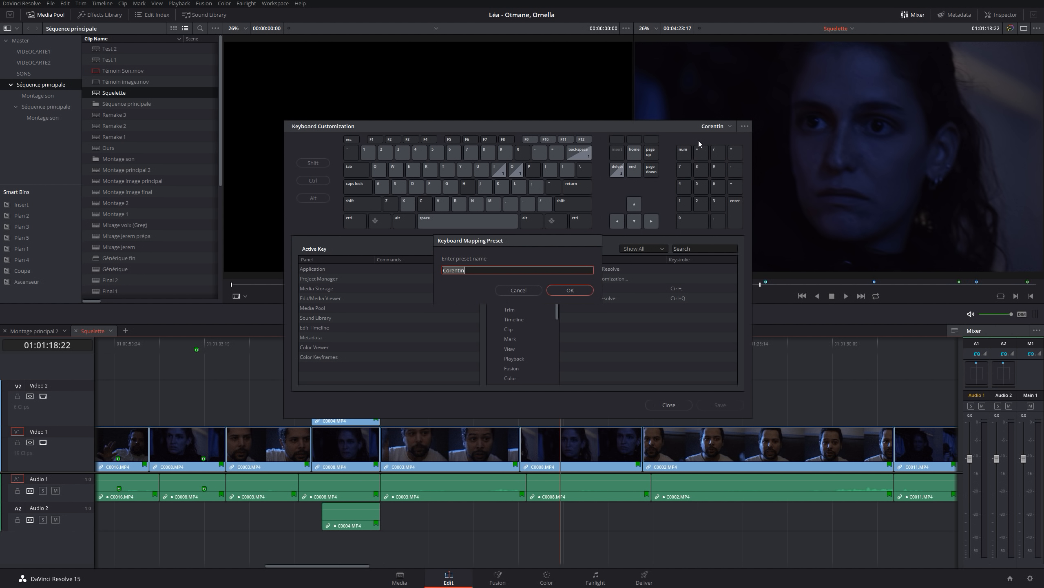
click(519, 290)
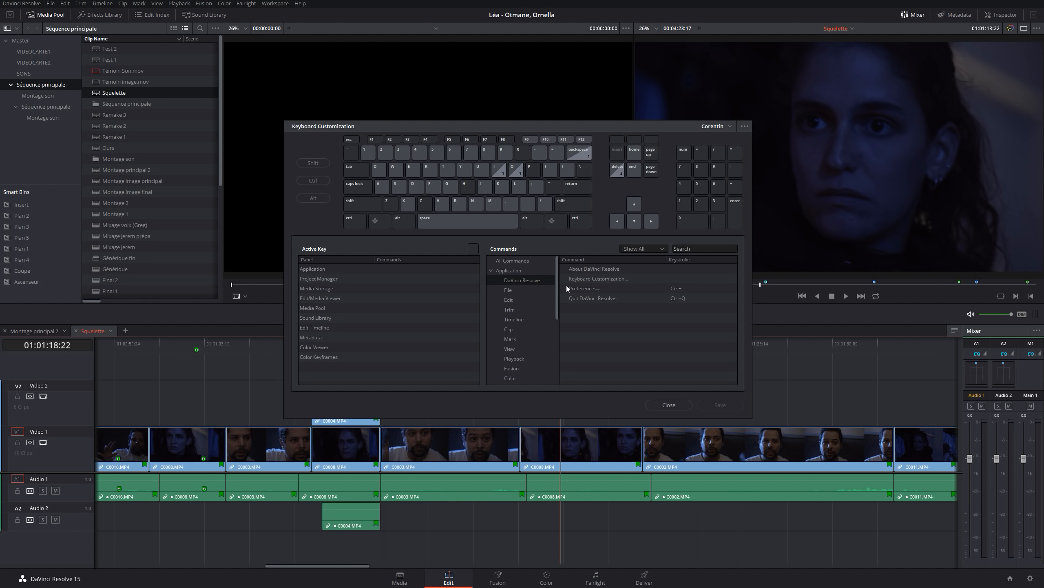
click(731, 126)
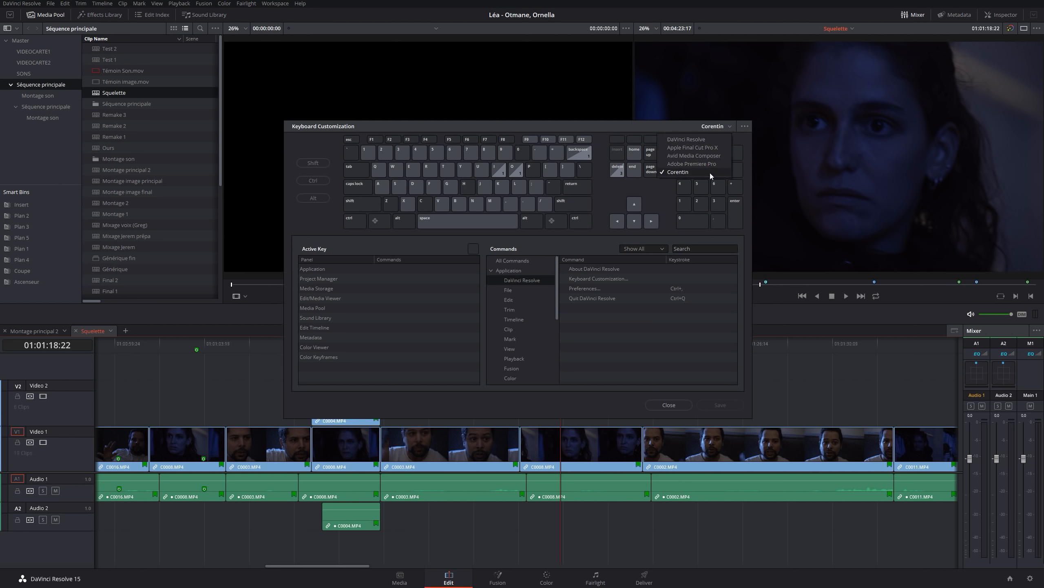
click(596, 125)
key(Escape)
Roll the cut between clips C0003.MP4 and C0008.MP4 to the playhead at 01:01:18:19
click(501, 349)
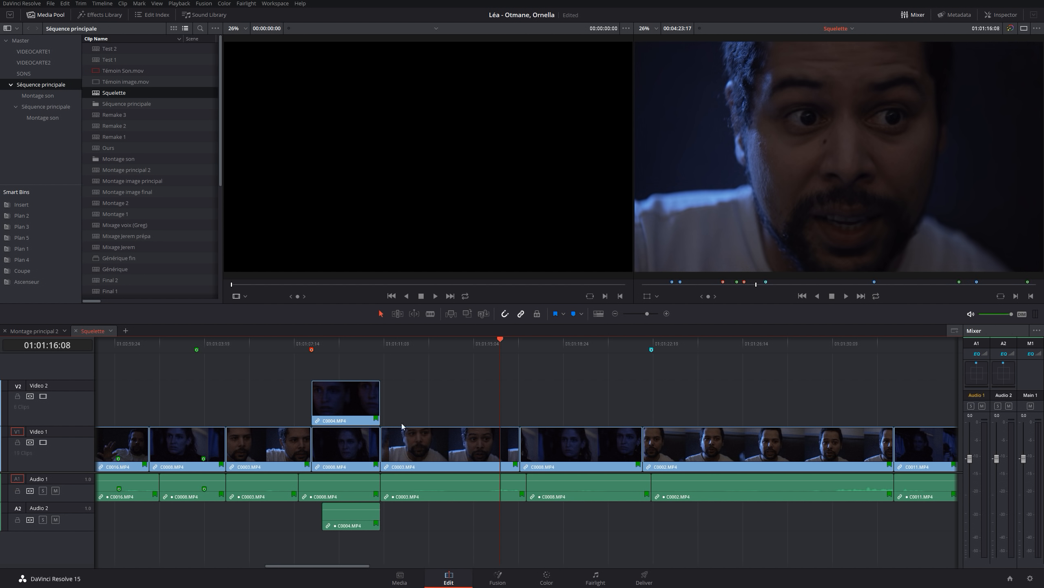
key(space)
key(space)
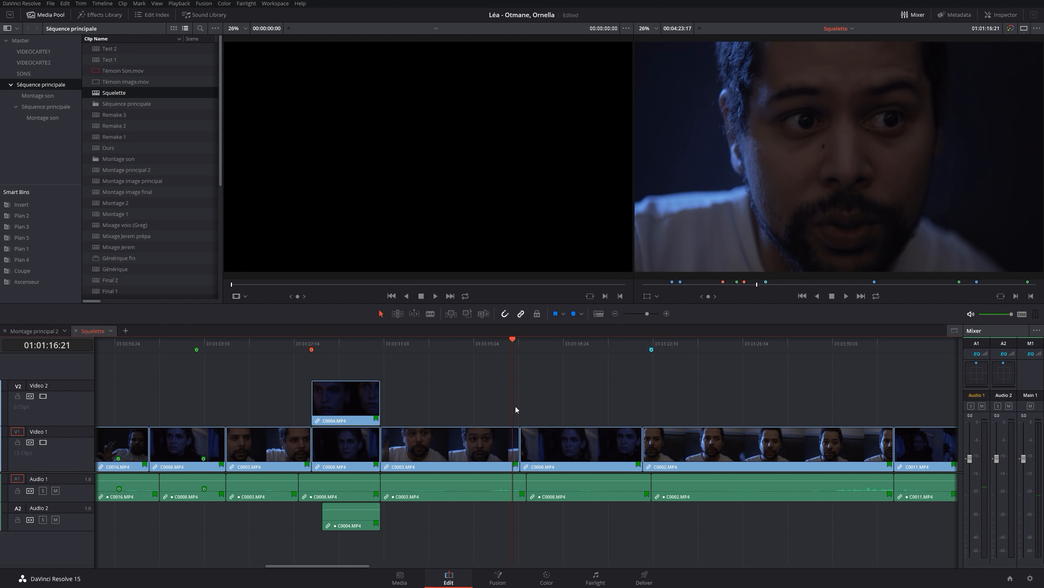
key(space)
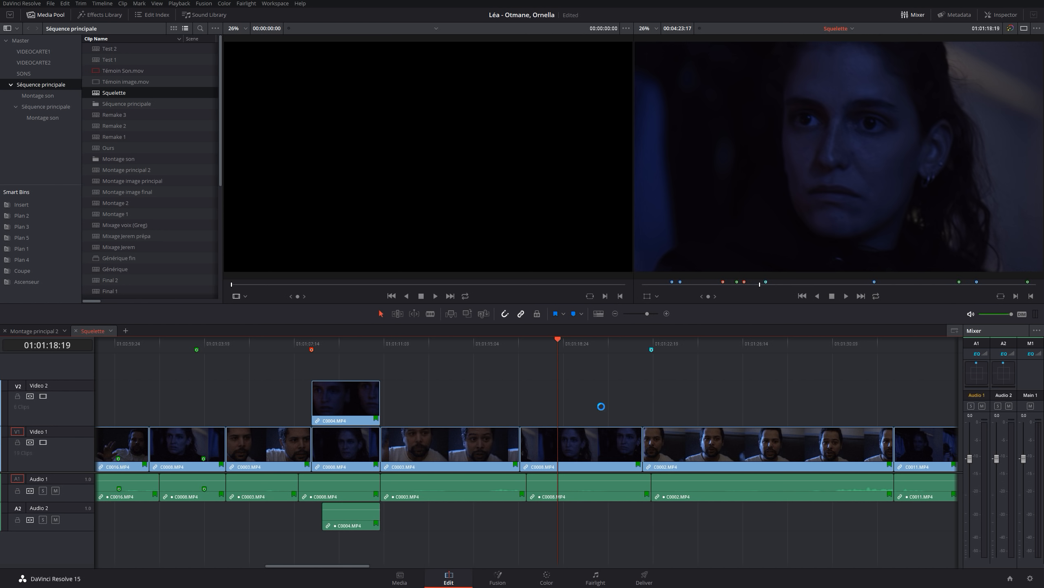
key(e)
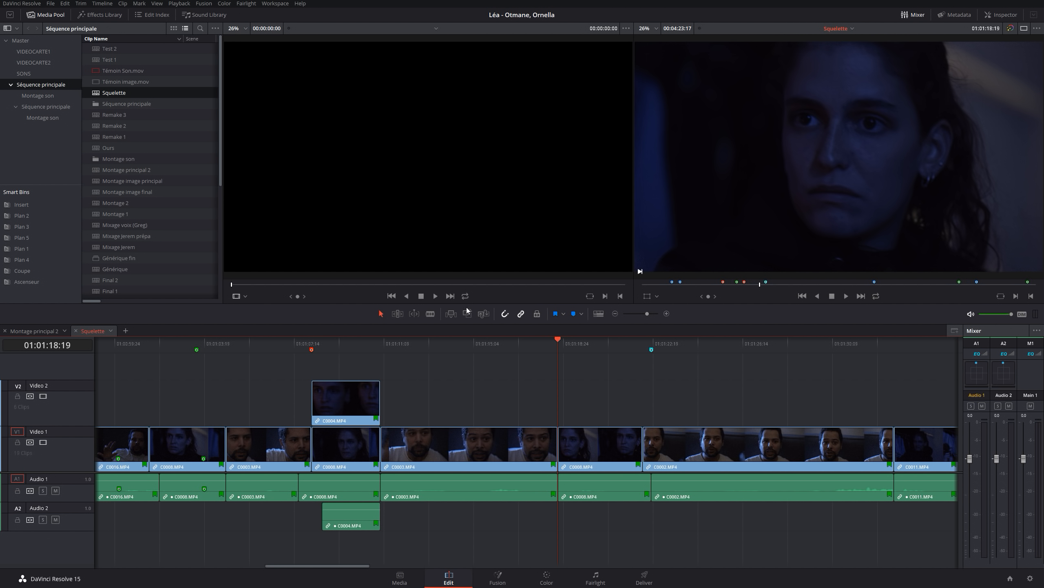
Play back the rolled cut, and return the playhead to 01:01:15:05 within the C0003.MP4 clip
mouse_move(536, 346)
mouse_down()
mouse_move(514, 354)
mouse_move(529, 351)
mouse_up()
key(space)
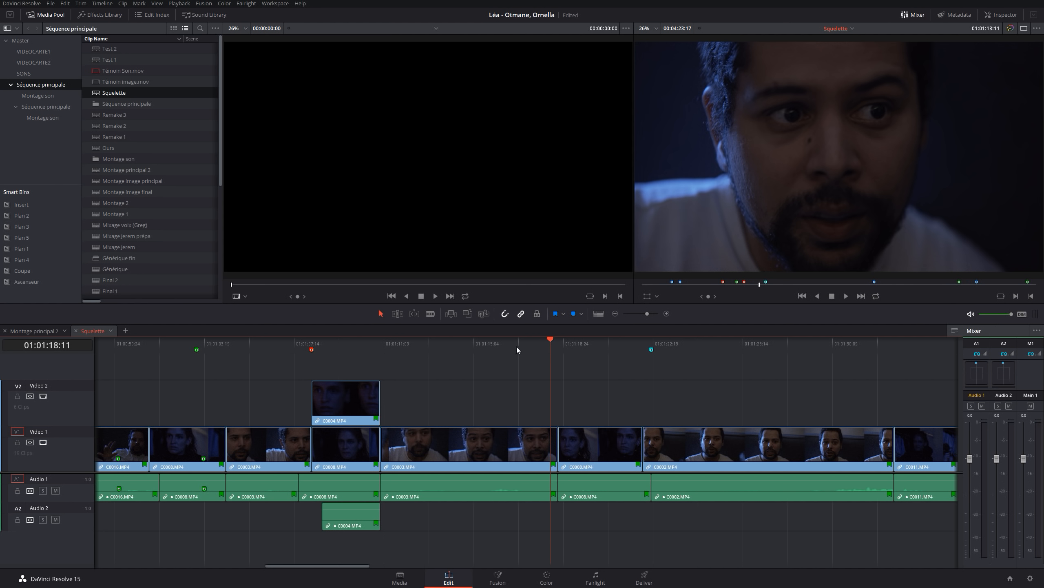
drag(486, 346, 475, 344)
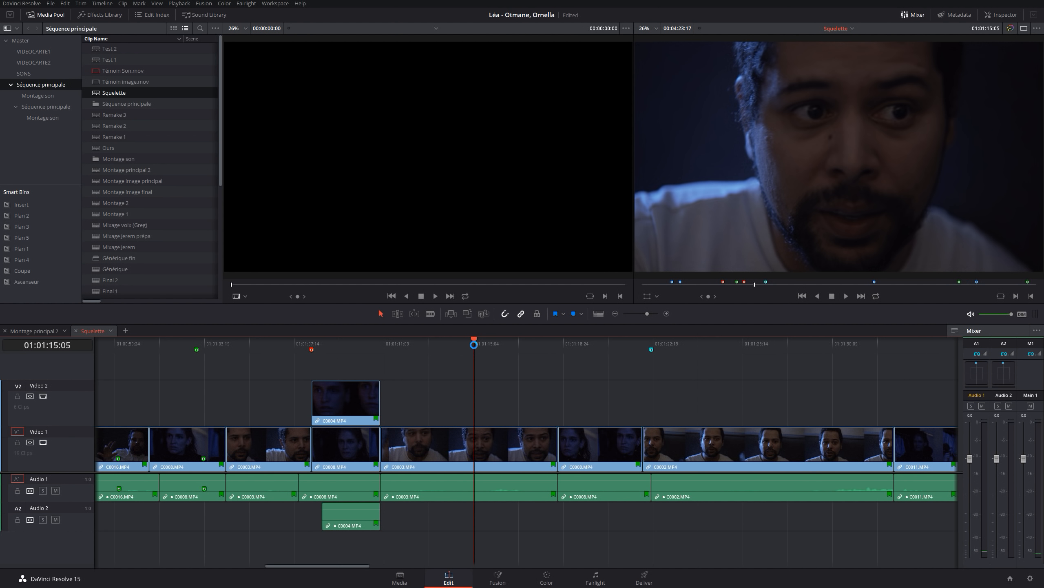
Roll the cut between C0003.MP4 and C0008.MP4 to the playhead at 01:01:15:05, and undo the last two roll trims
key(e)
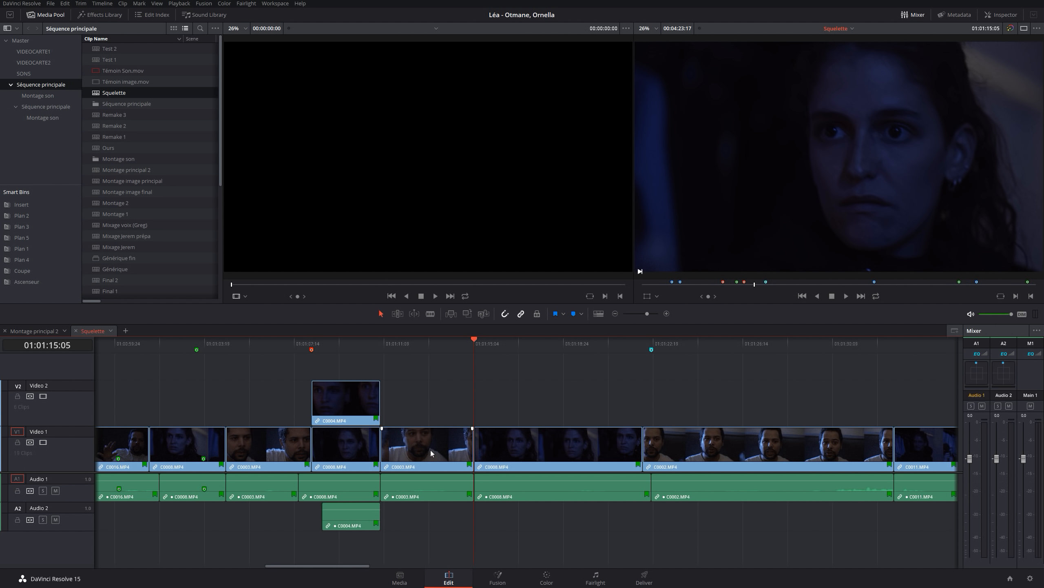
click(449, 453)
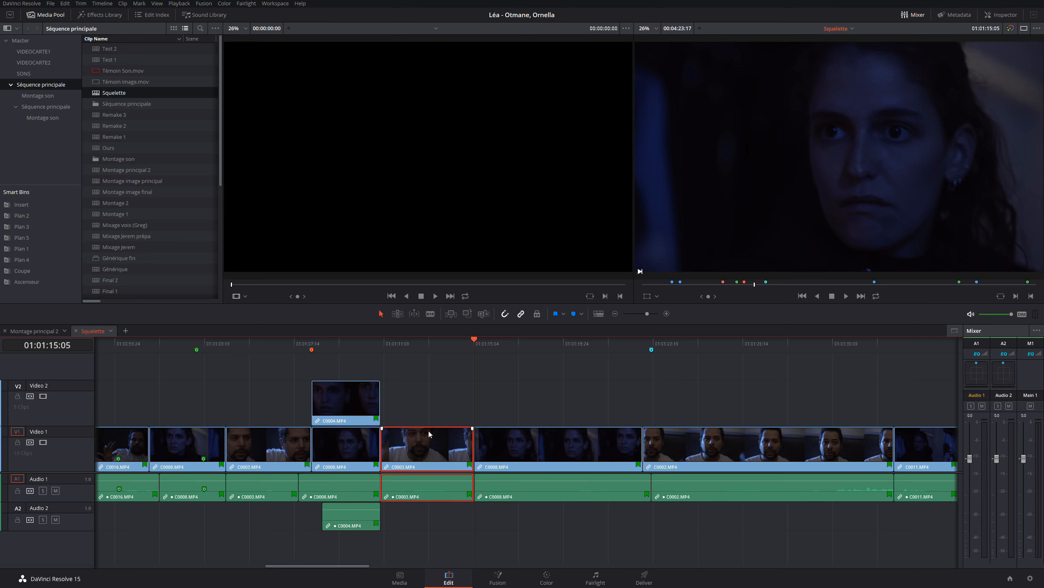
click(426, 411)
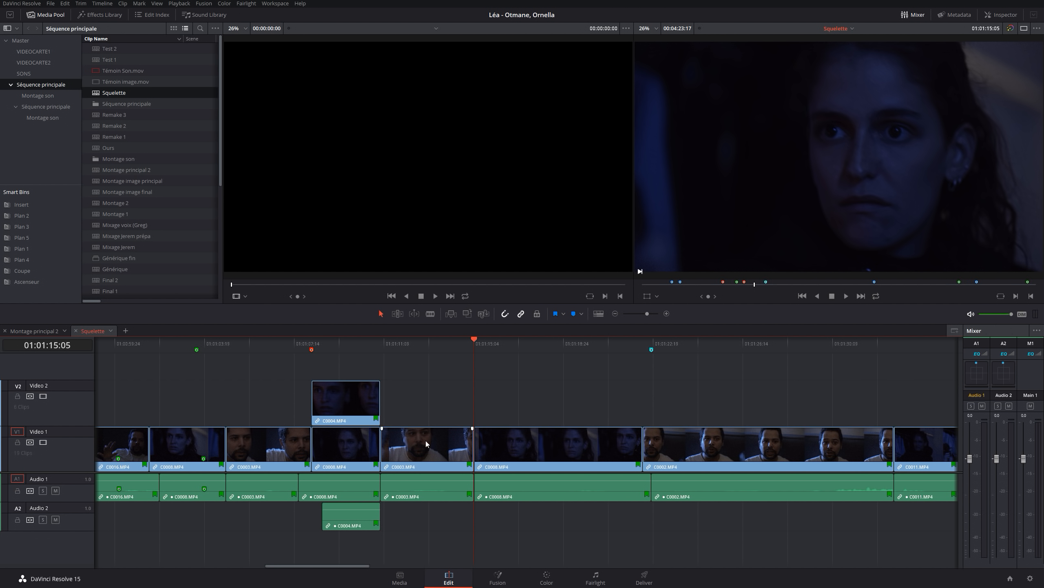
key(ctrl+z)
key(ctrl+z)
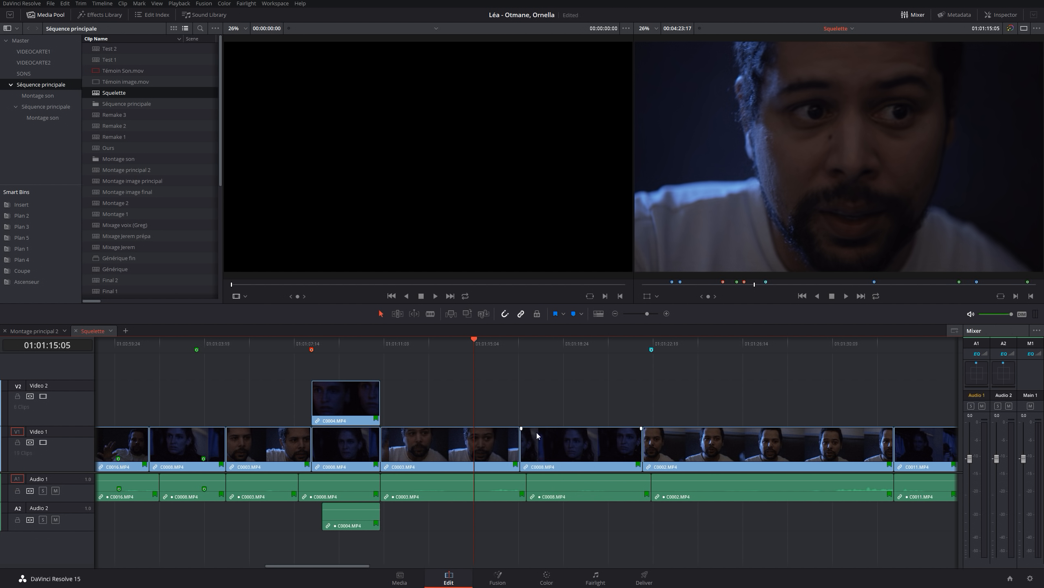
Play back the C0003.MP4 clip from 01:01:14:16
click(550, 438)
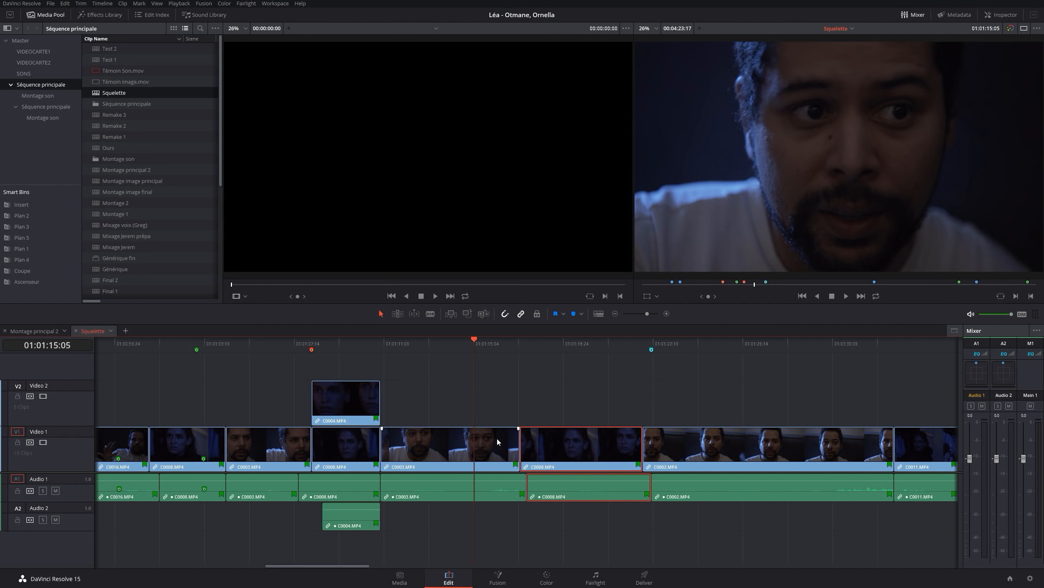
click(460, 399)
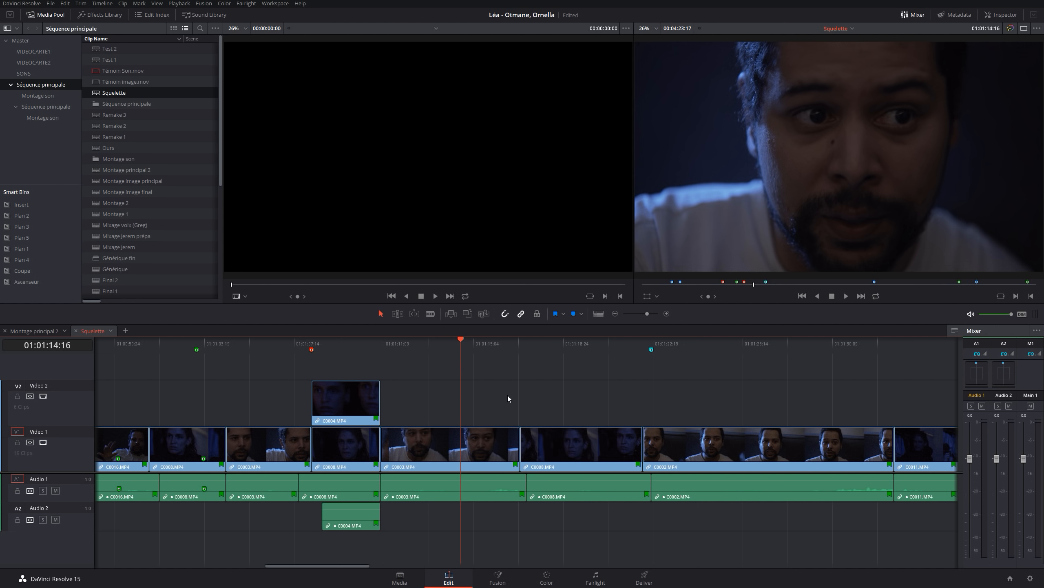
key(space)
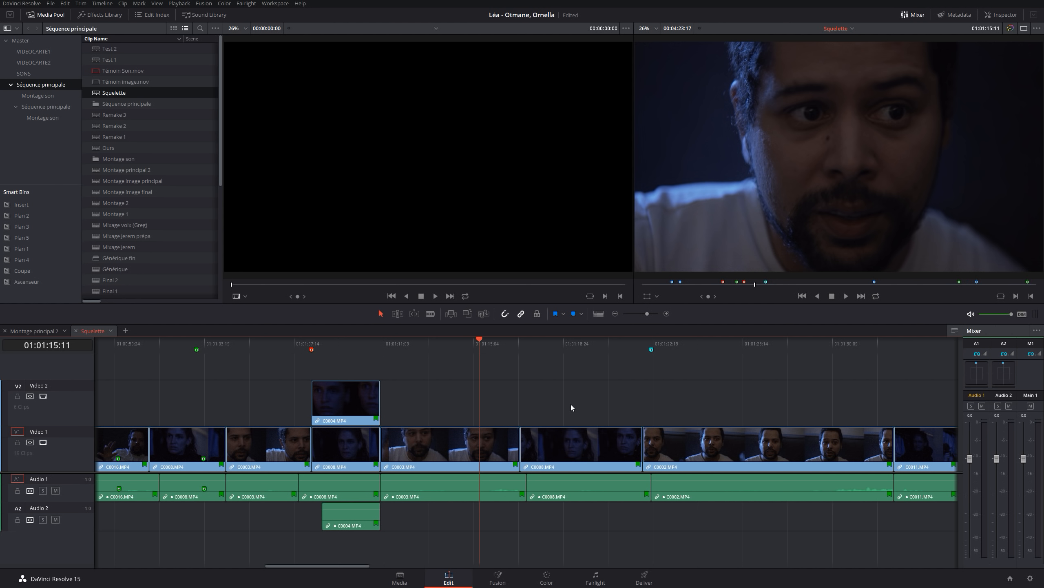
Step back and forth frame by frame within C0003.MP4, stopping the playhead at 01:01:15:09
key(Left)
key(Left)
key(Left)
key(Left)
key(Right)
key(Right)
key(Right)
key(Right)
key(Right)
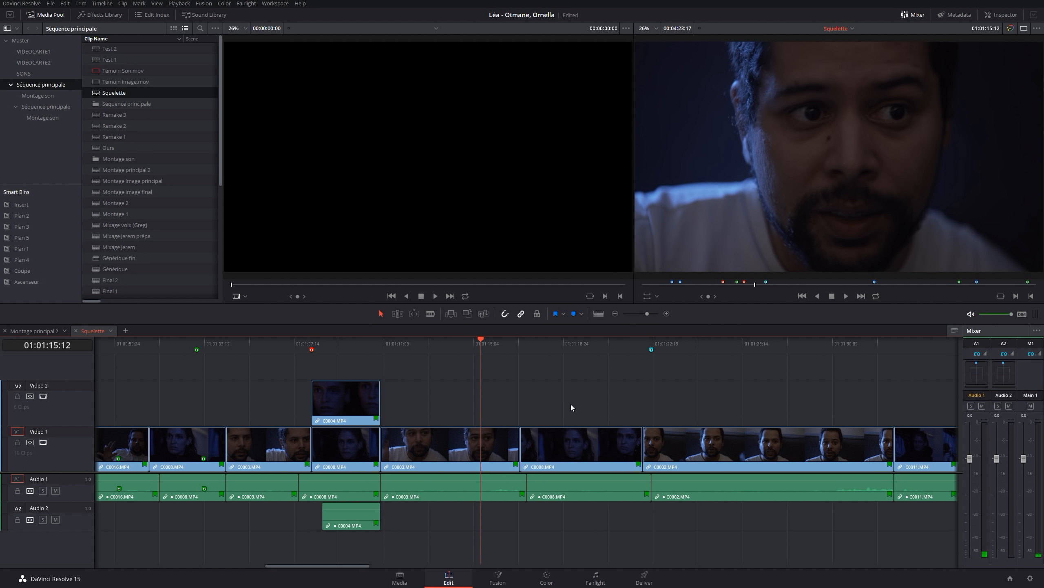
key(Right)
key(Left)
key(Left)
key(Left)
key(Left)
key(Left)
key(Left)
key(Left)
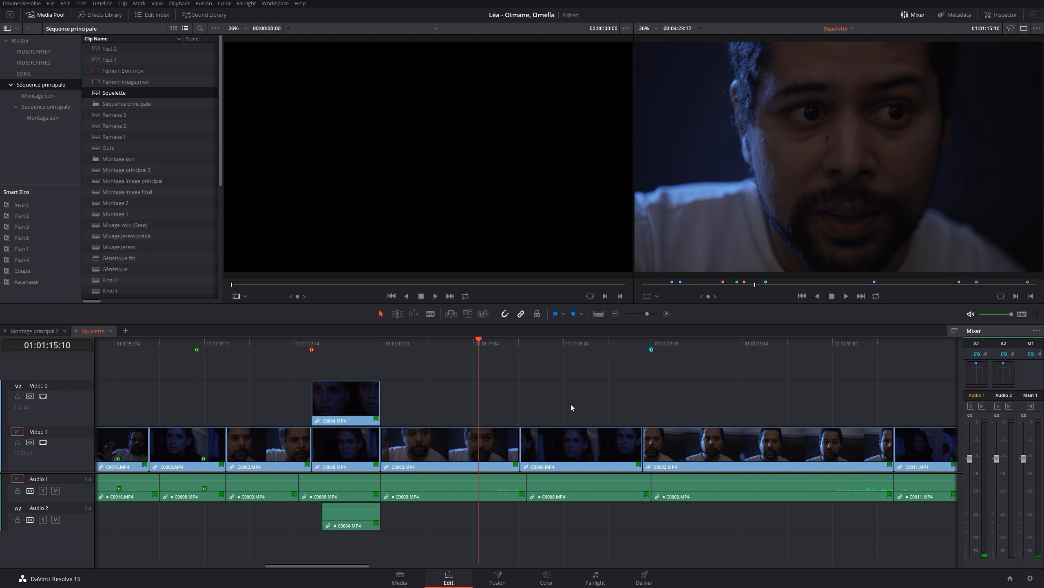
key(Right)
key(Right)
key(Right)
Move the playhead back through the edit points to the cut between C0008.MP4 and C0003.MP4 at 01:01:04:17
key(Up)
key(Up)
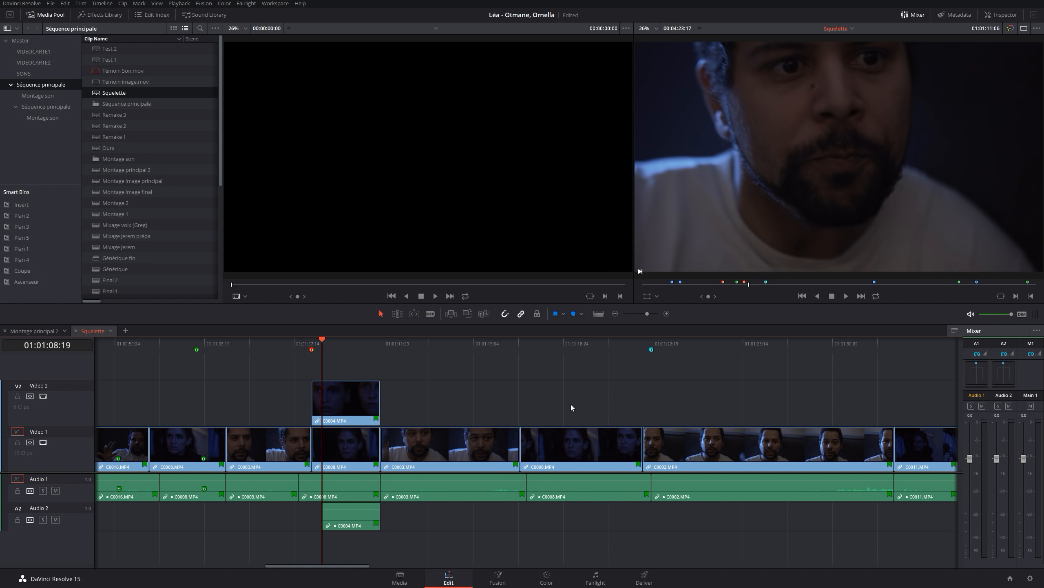
key(Up)
key(Up)
key(Up)
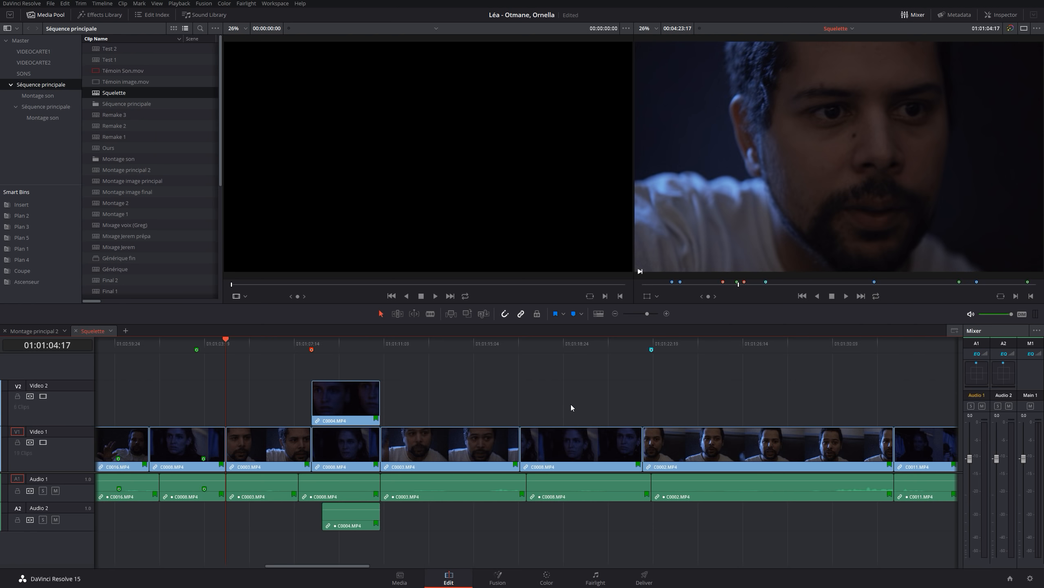
key(Left)
key(Right)
key(Left)
key(Right)
drag(313, 565, 279, 566)
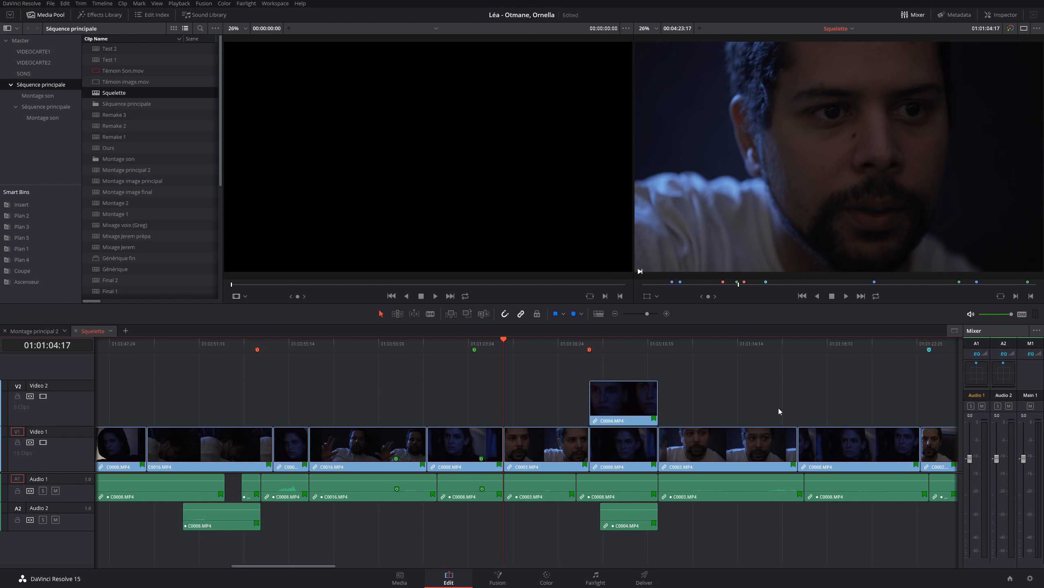
Select the edit point at 01:01:04:17 and examine the one-frame and multiframe Nudge commands and their shortcuts
click(398, 313)
key(v)
key(v)
click(81, 3)
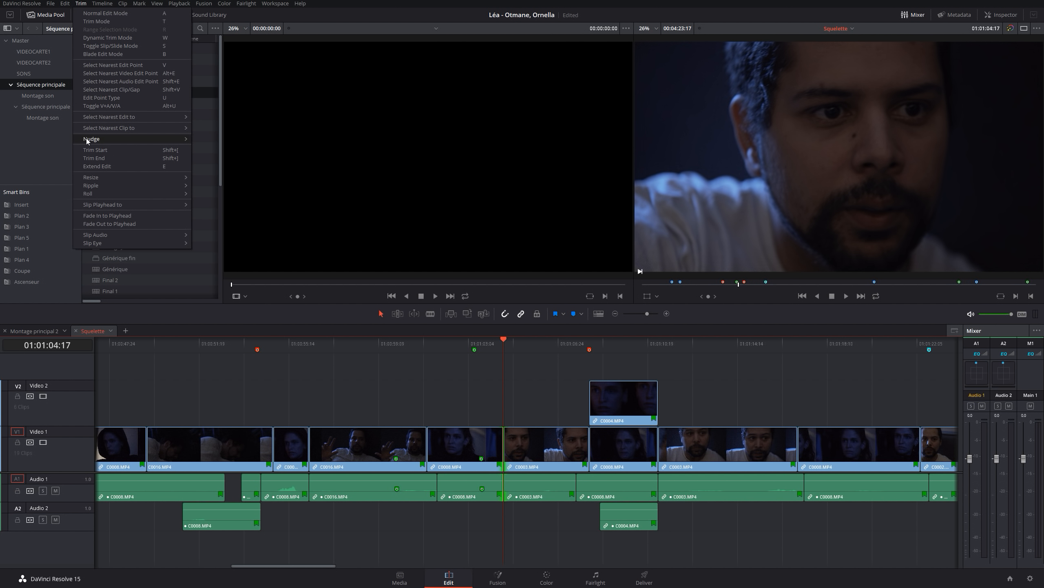
mouse_move(85, 140)
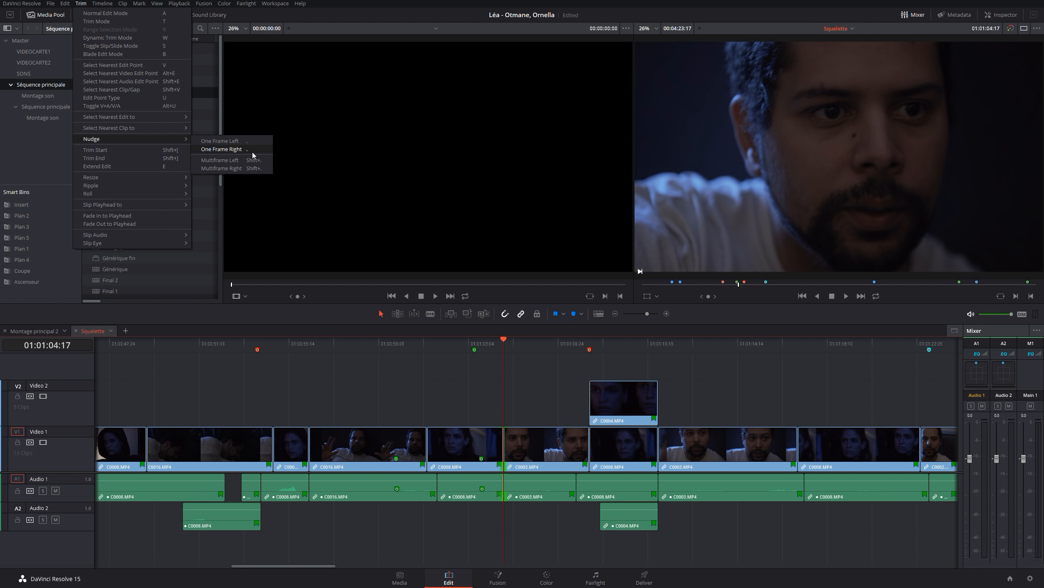
In Keyboard Customization, assign semicolon to the Trim command Nudge One Frame Right, save the preset and close the window
mouse_move(8, 3)
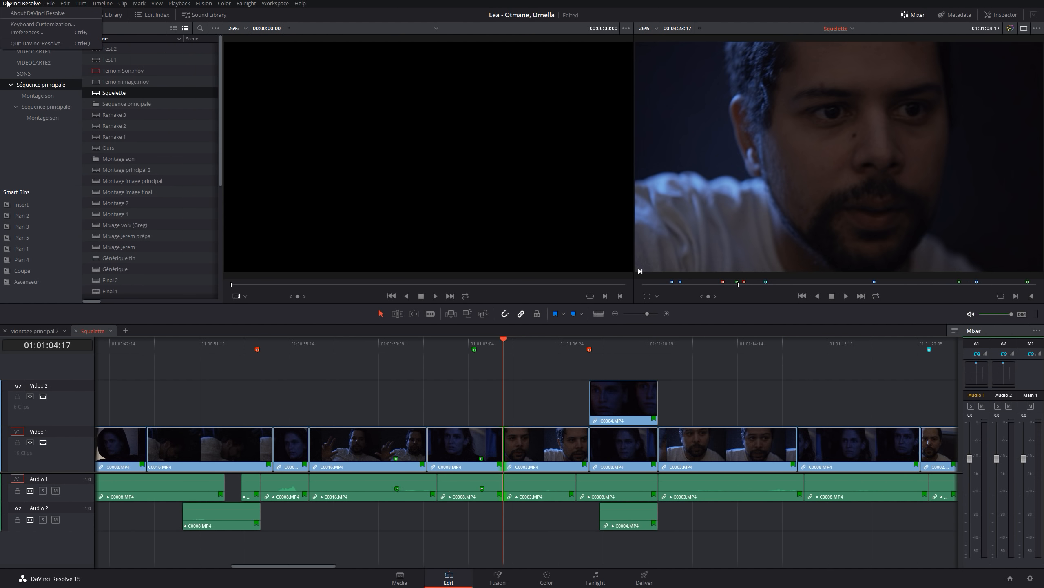
click(24, 25)
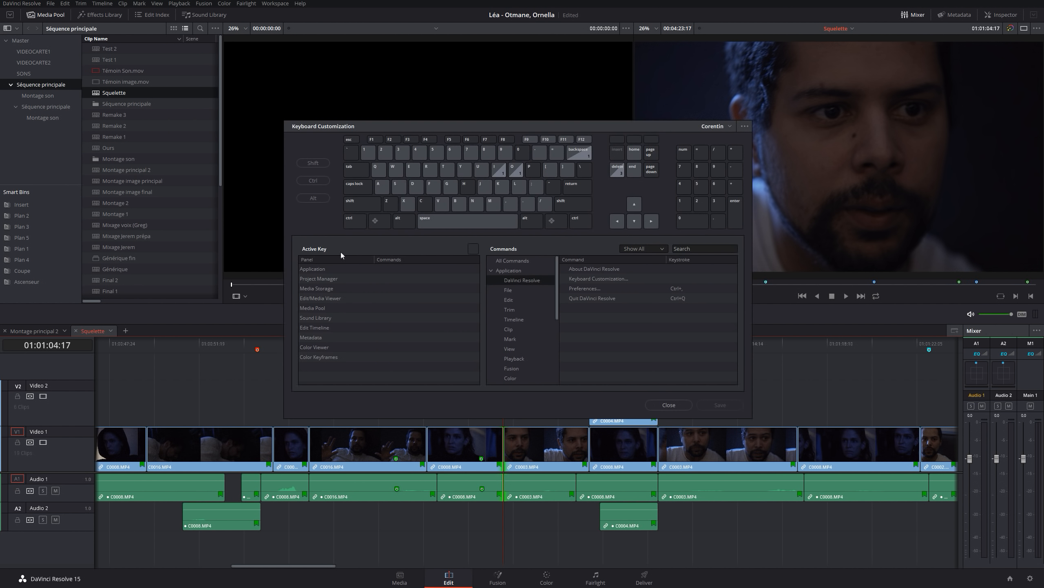
click(510, 310)
click(564, 337)
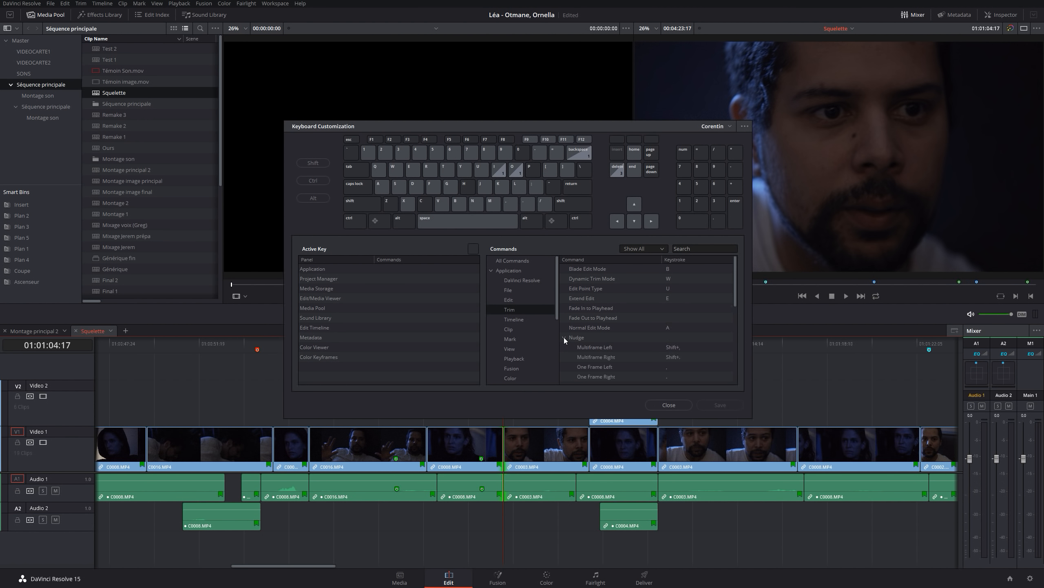
scroll(630, 372, down, 2)
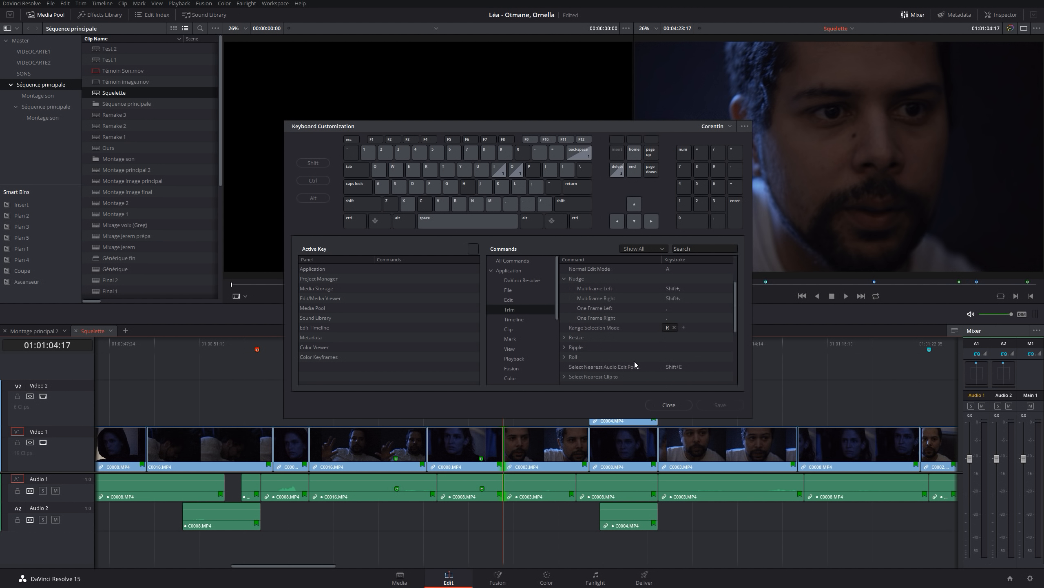
click(666, 317)
key(period)
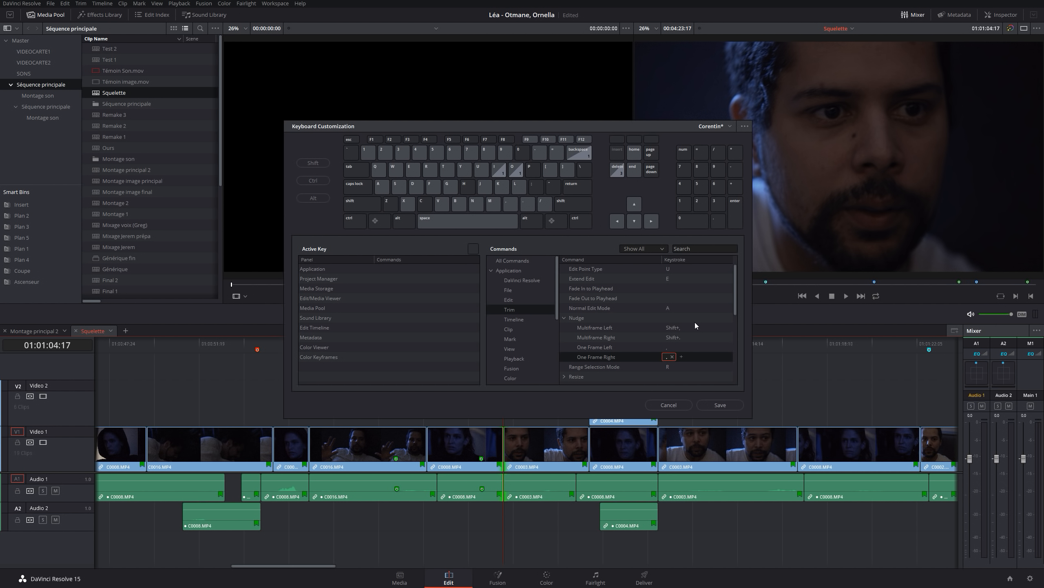
key(semicolon)
click(714, 406)
click(670, 405)
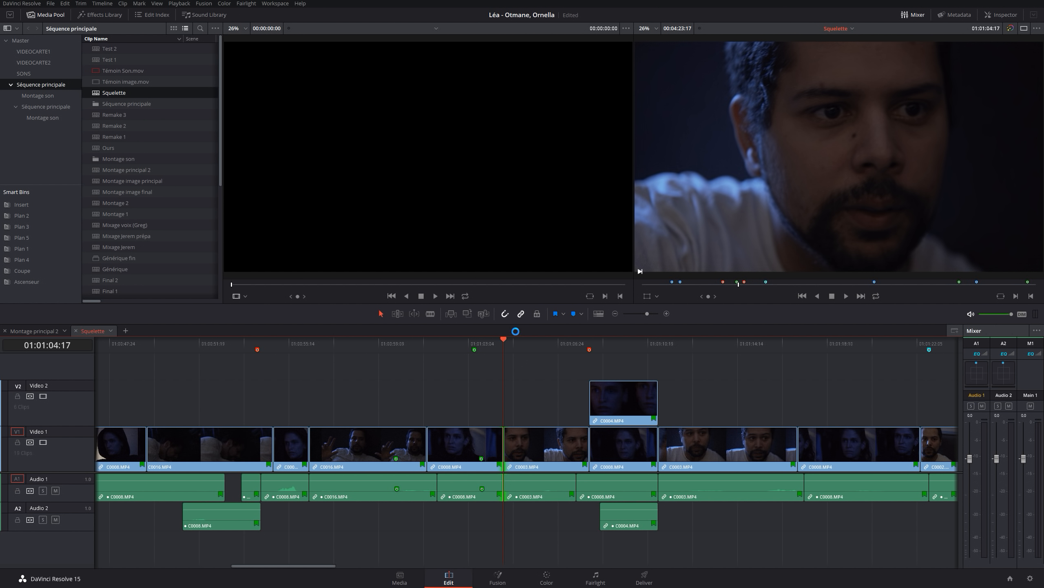
Nudge the selected cut between C0008.MP4 and C0003.MP4 several frames earlier, one frame at a time
key(comma)
key(comma)
key(comma)
key(comma)
key(comma)
key(comma)
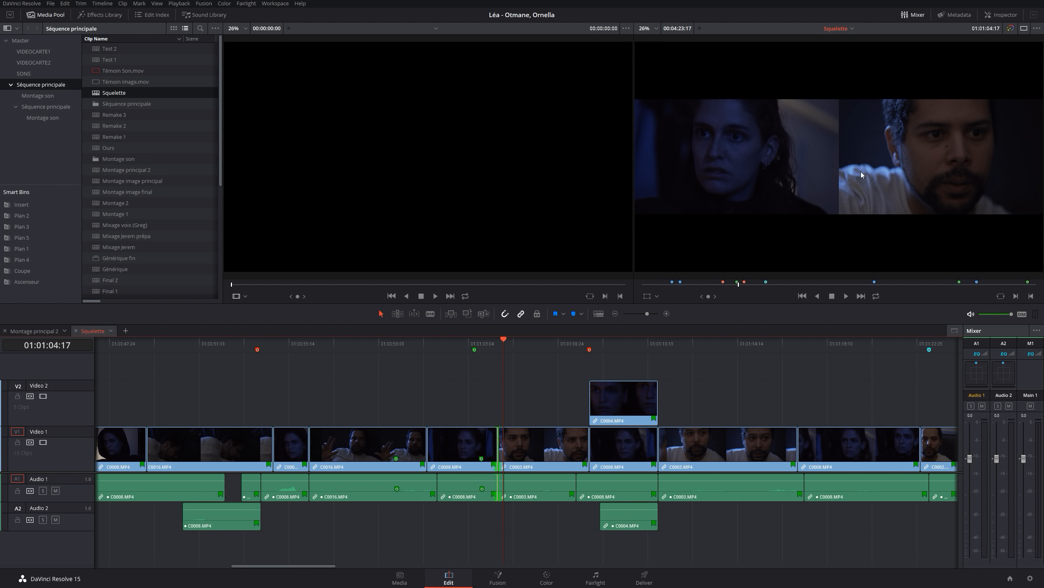
key(comma)
key(comma)
key(comma)
key(comma)
key(comma)
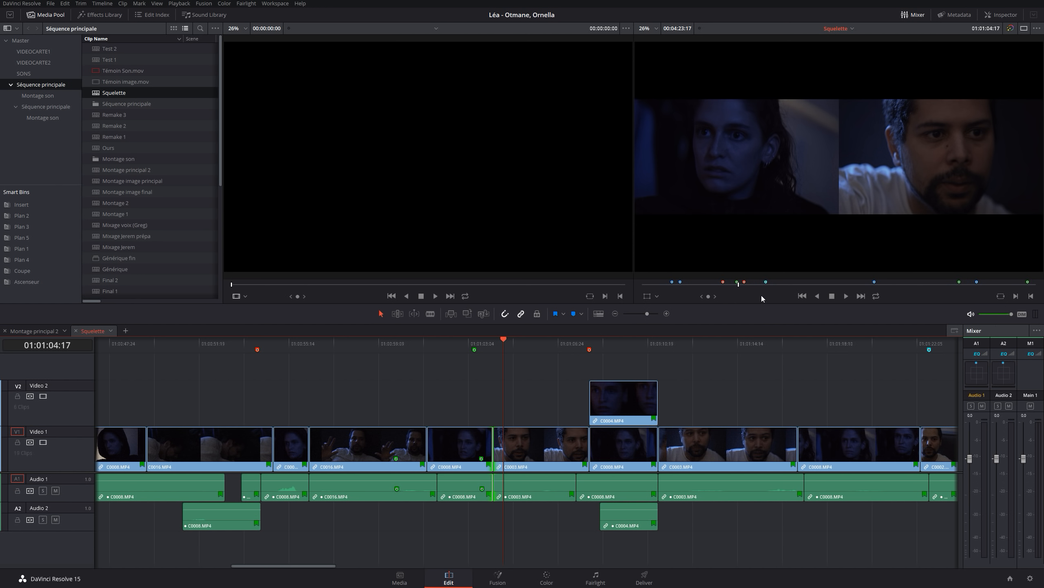
Nudge the same cut later, one frame at a time, until it lies a few frames past the playhead at 01:01:04:17
key(period)
key(period)
key(period)
key(period)
key(period)
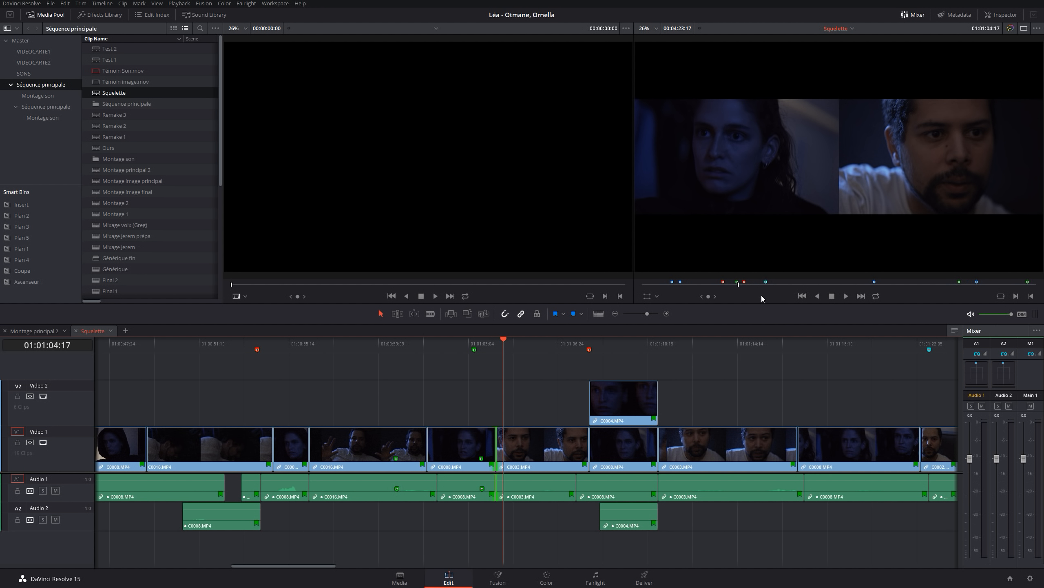
key(period)
key(period)
key(period)
key(period)
key(period)
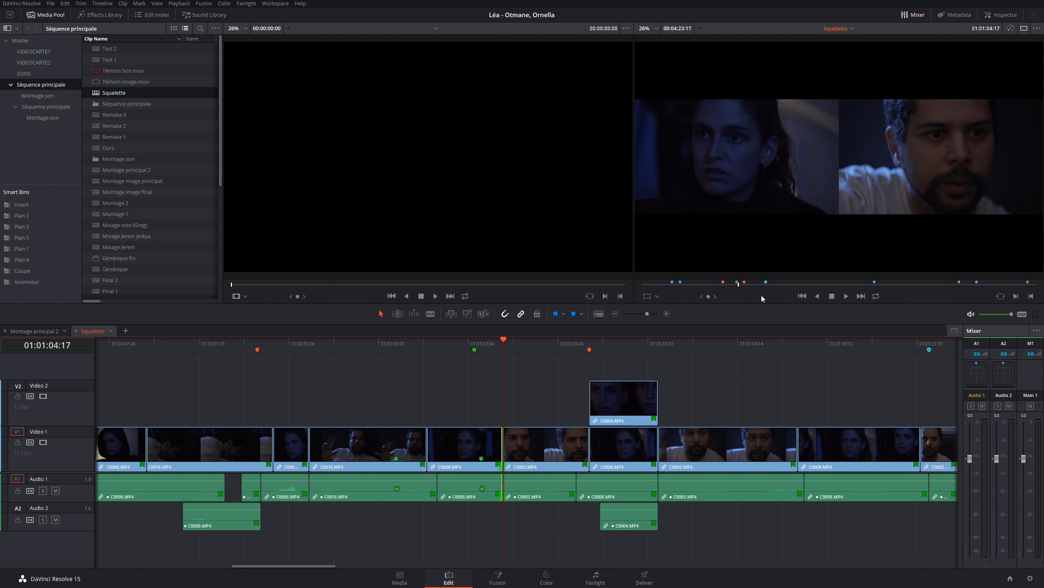
key(period)
key(period)
key(period)
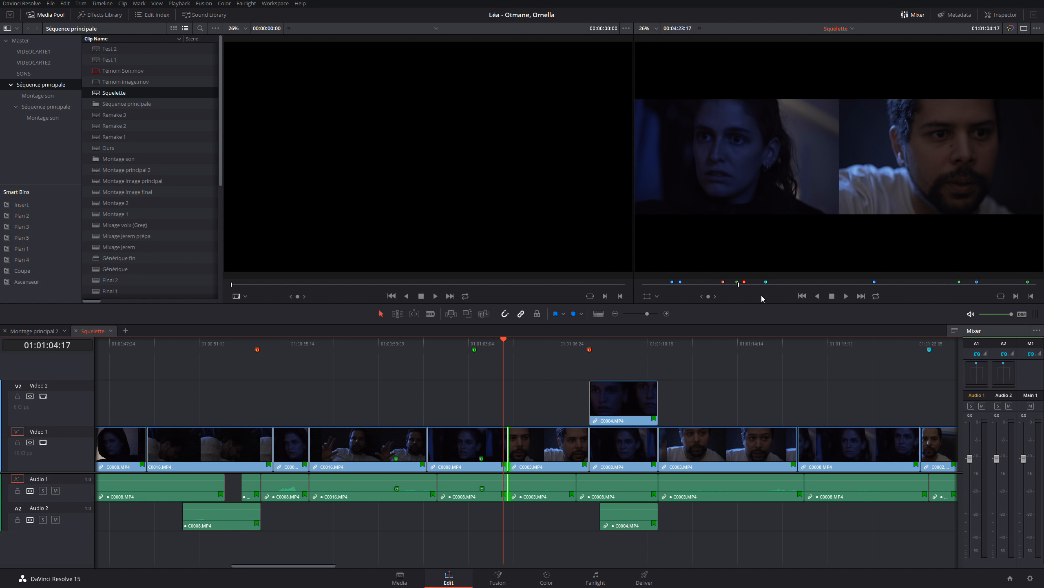
Nudge the cut back and forth frame by frame, leaving it at 01:01:04:14
key(comma)
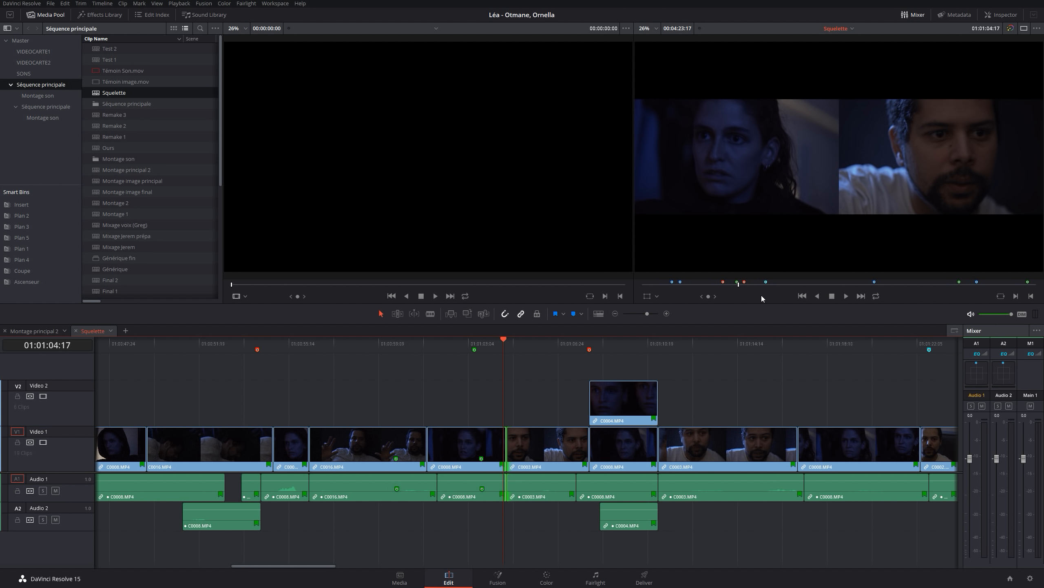
key(period)
key(period)
key(comma)
key(comma)
key(comma)
key(comma)
In Trim Mode, switch the edit point selection to the start of C0003.MP4 and ripple-extend it by about 12 frames
key(u)
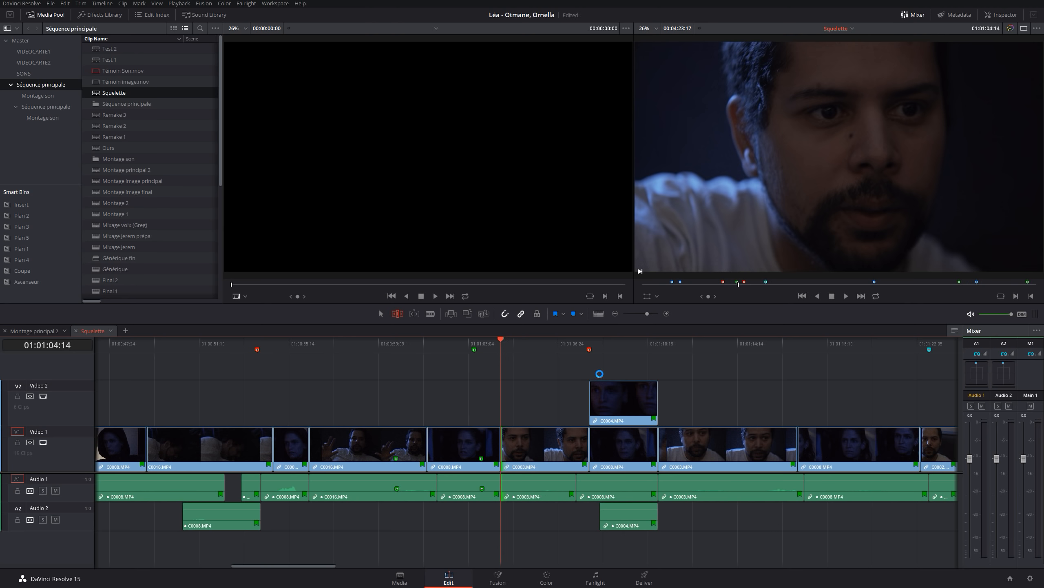
key(comma)
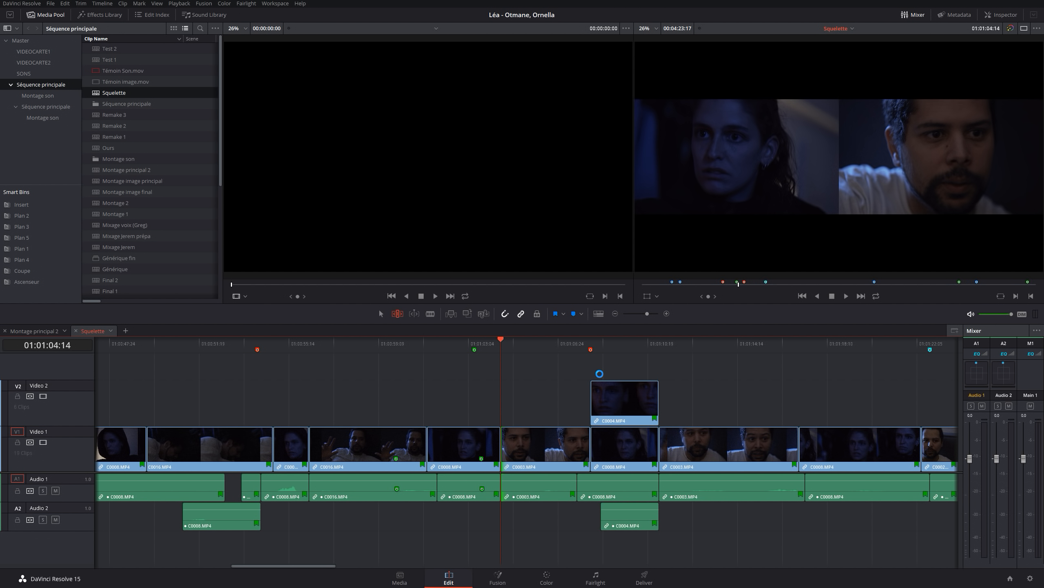
key(comma)
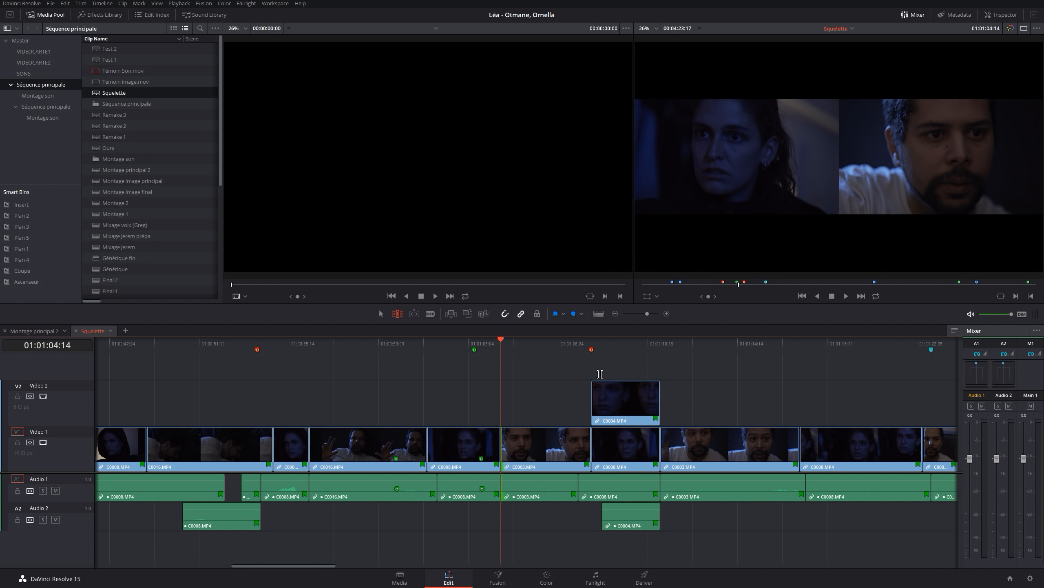
key(comma)
key(comma)
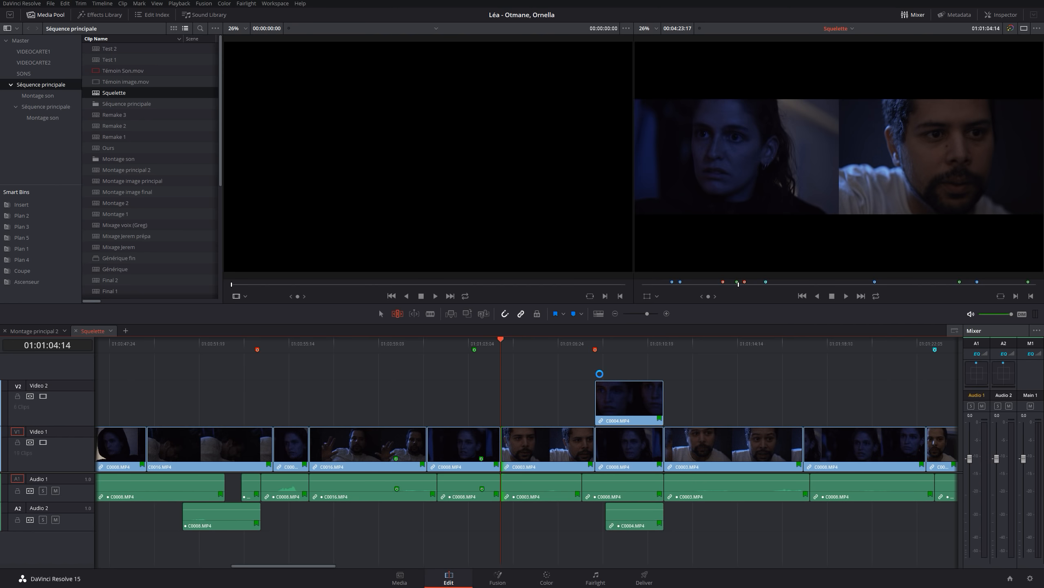
key(period)
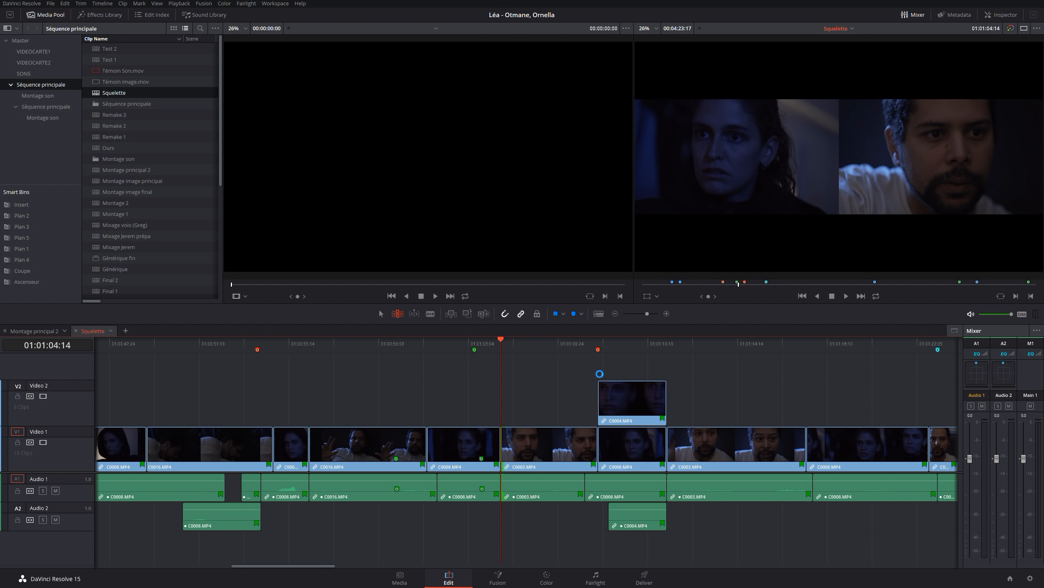
key(period)
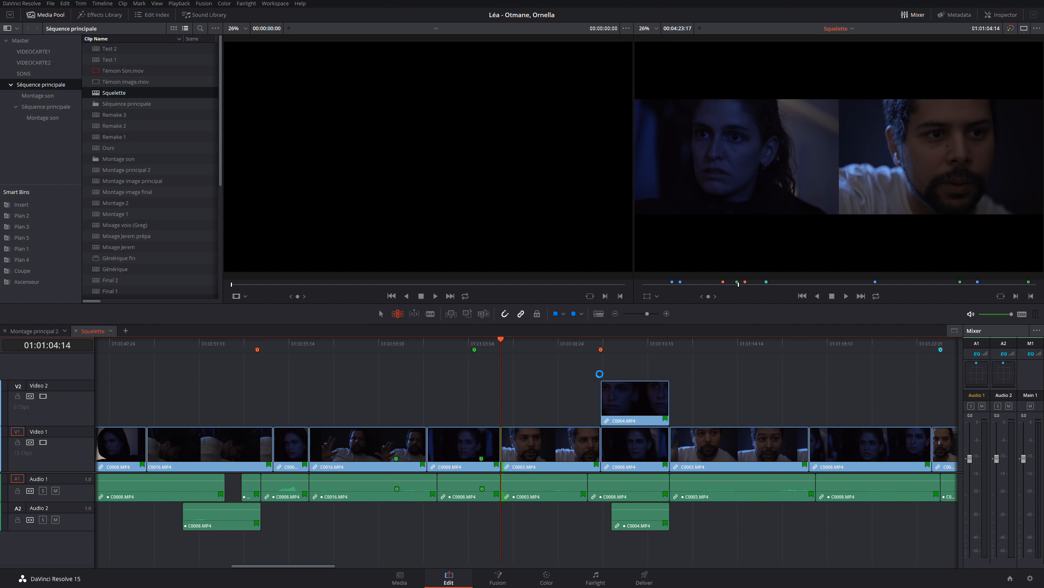
key(period)
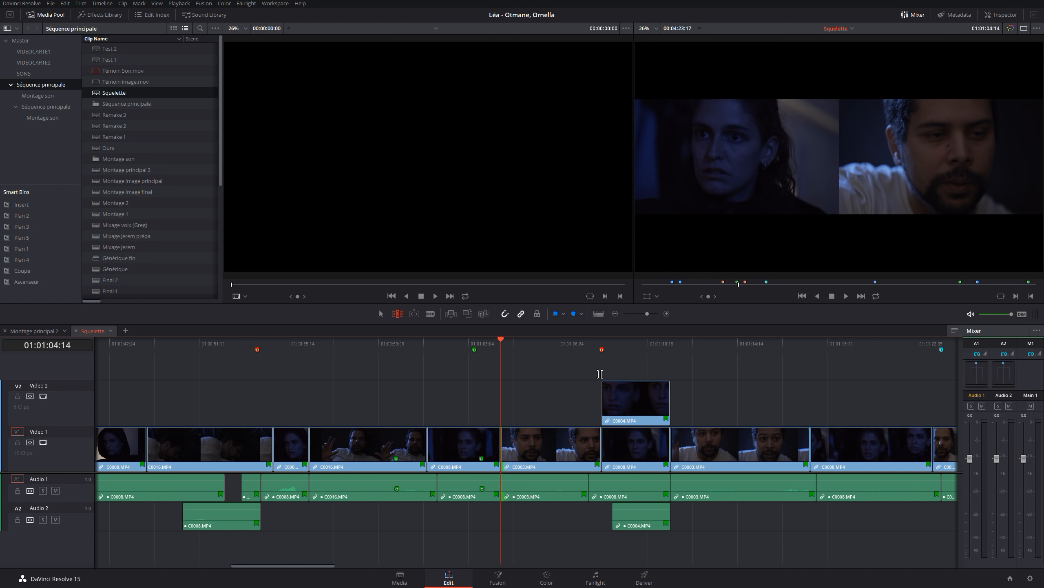
In Normal Edit Mode, nudge the start of C0003.MP4 several frames later to open a gap, and restore it to 01:01:04:14
click(530, 407)
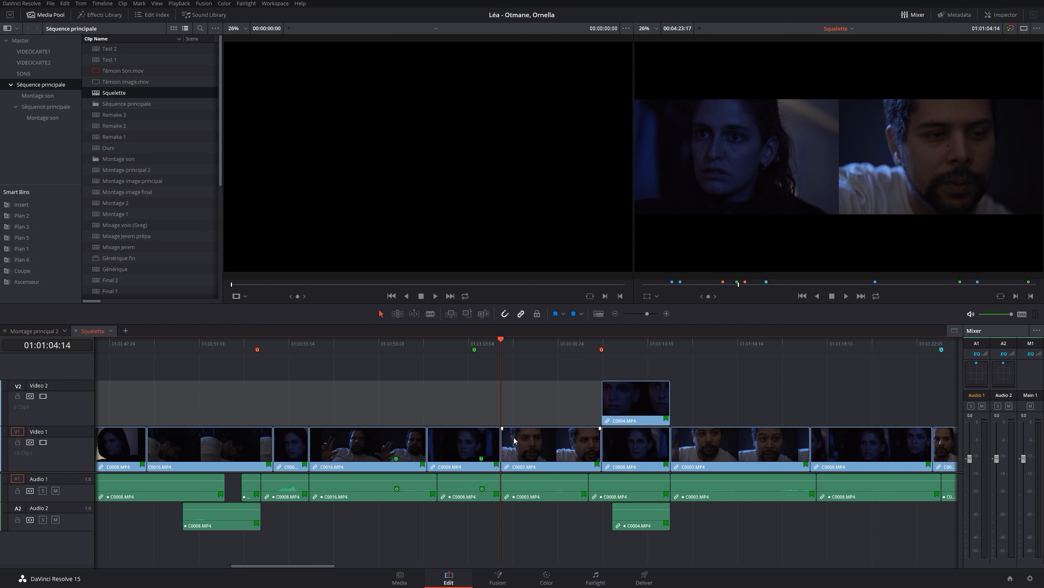
key(Up)
key(Down)
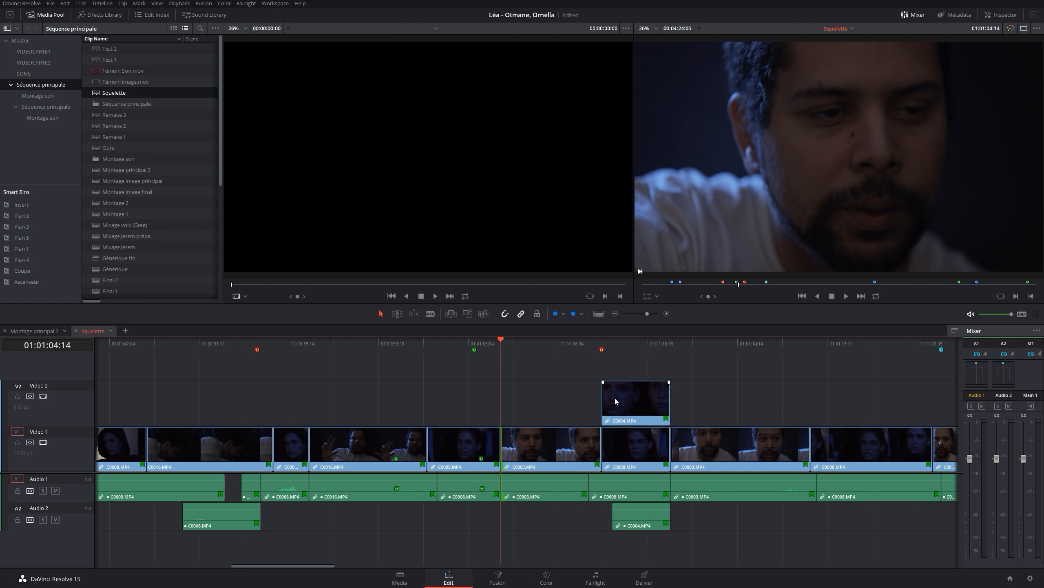
key(period)
key(period)
key(period)
key(period)
key(period)
key(period)
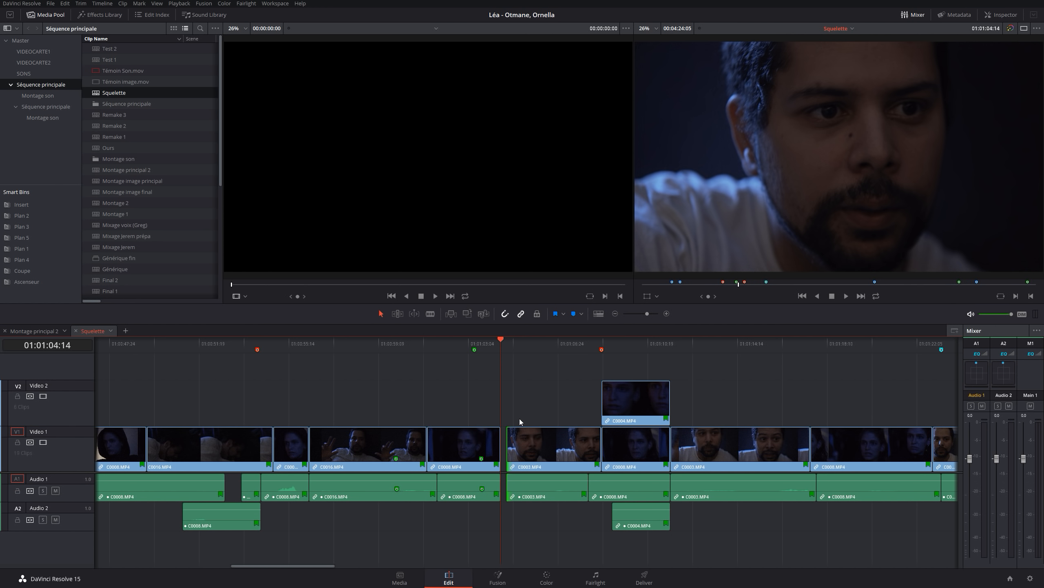
key(e)
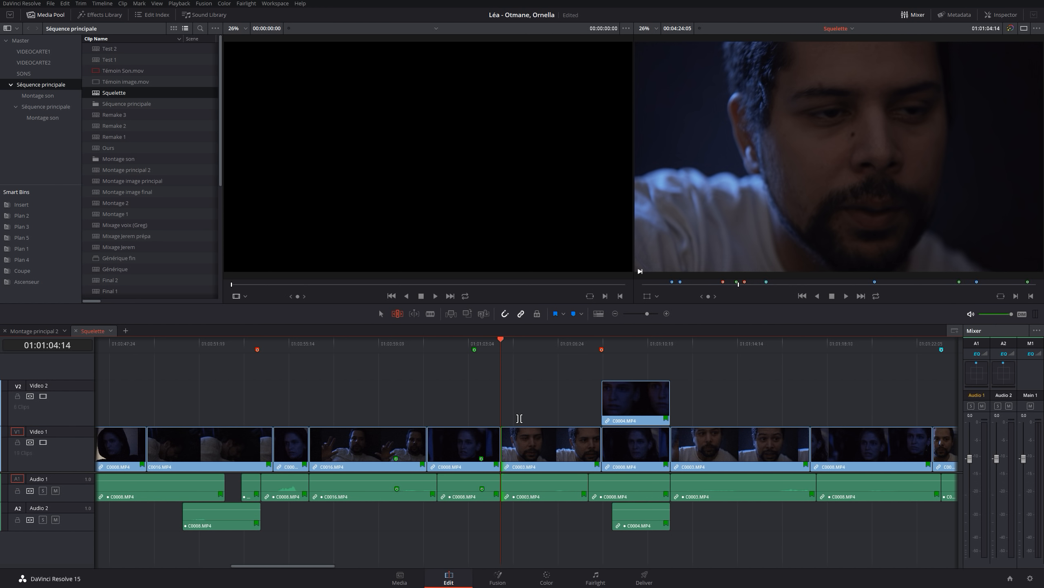
In Trim Mode, ripple-trim the start of C0003.MP4 by about four frames to shorten the clip
key(period)
key(period)
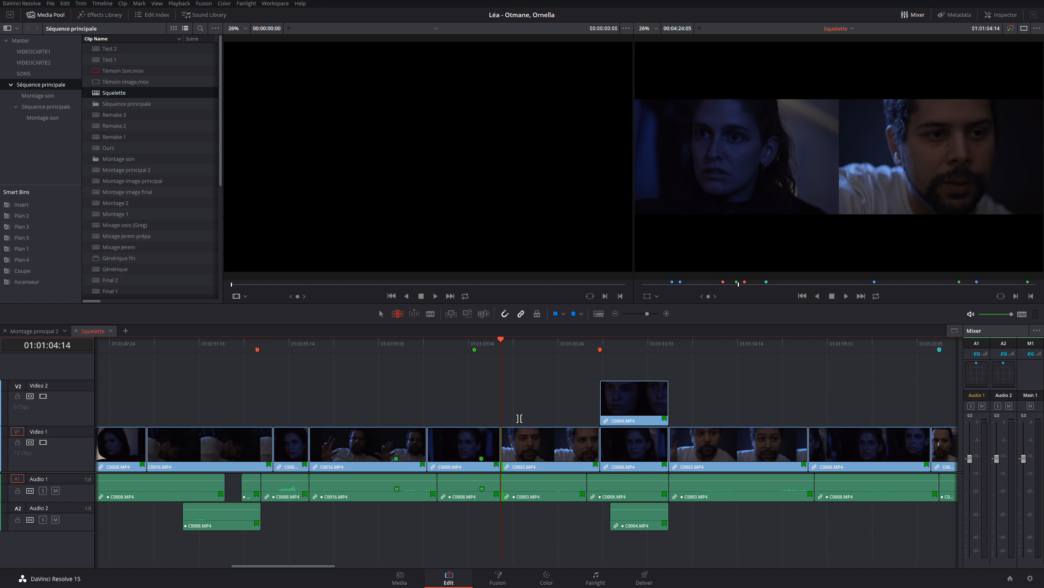
key(period)
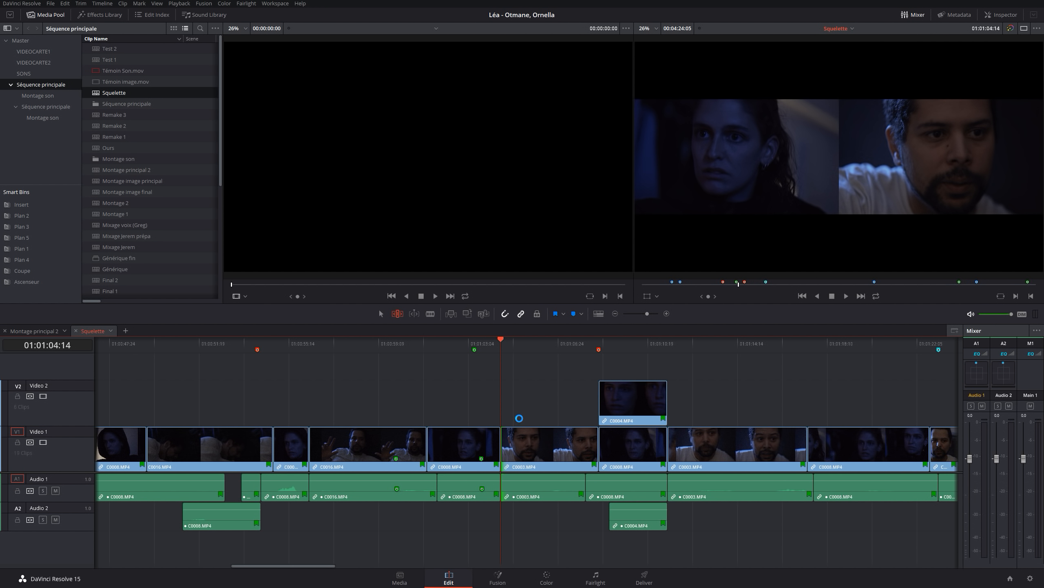
key(period)
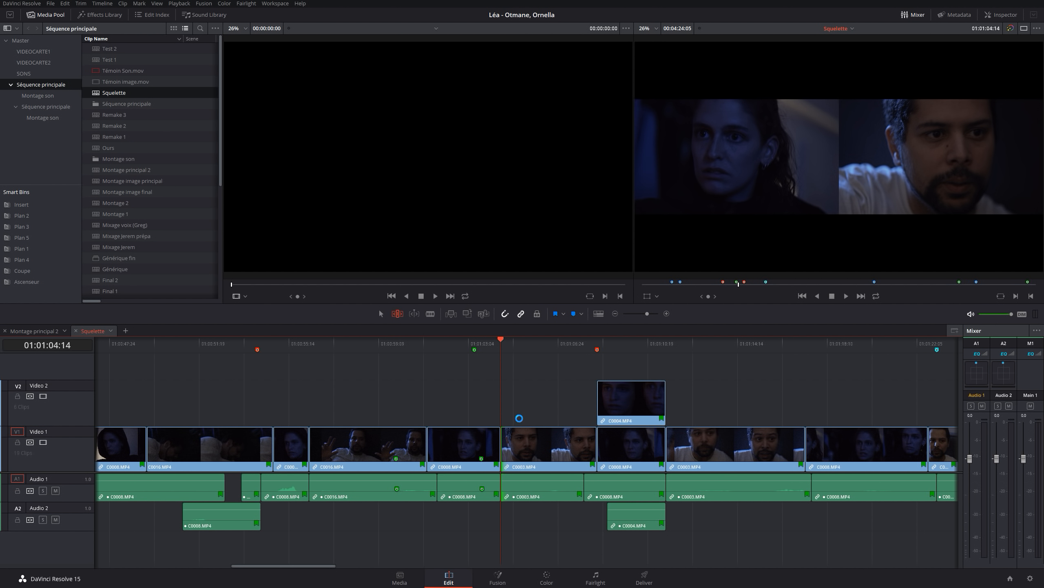
Ripple-trim the start of C0003.MP4 by about eleven more frames, pulling the following clips earlier
key(period)
key(period)
key(period)
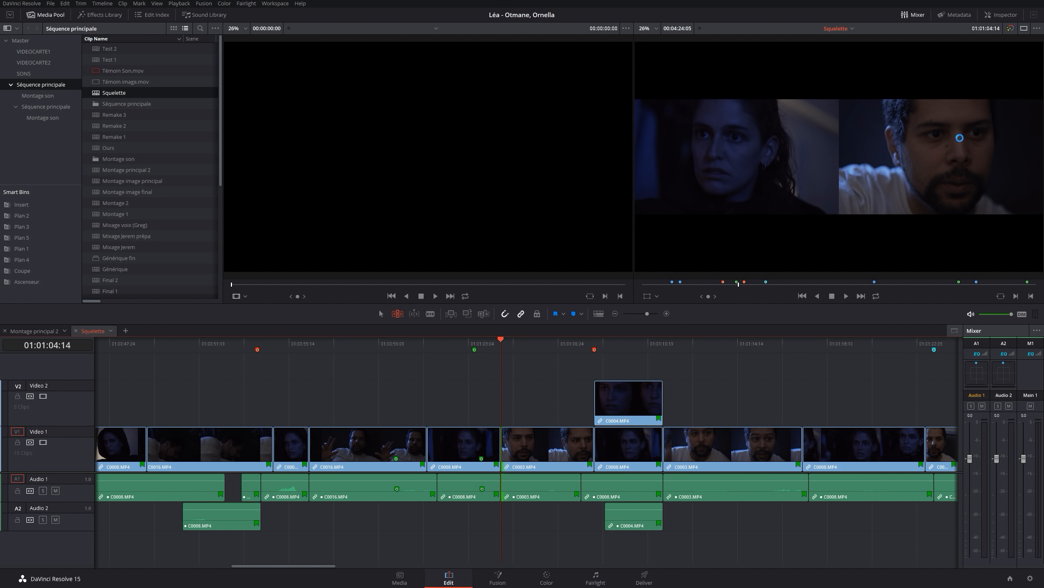
key(period)
key(period)
key(period)
key(period)
key(period)
key(period)
key(period)
key(period)
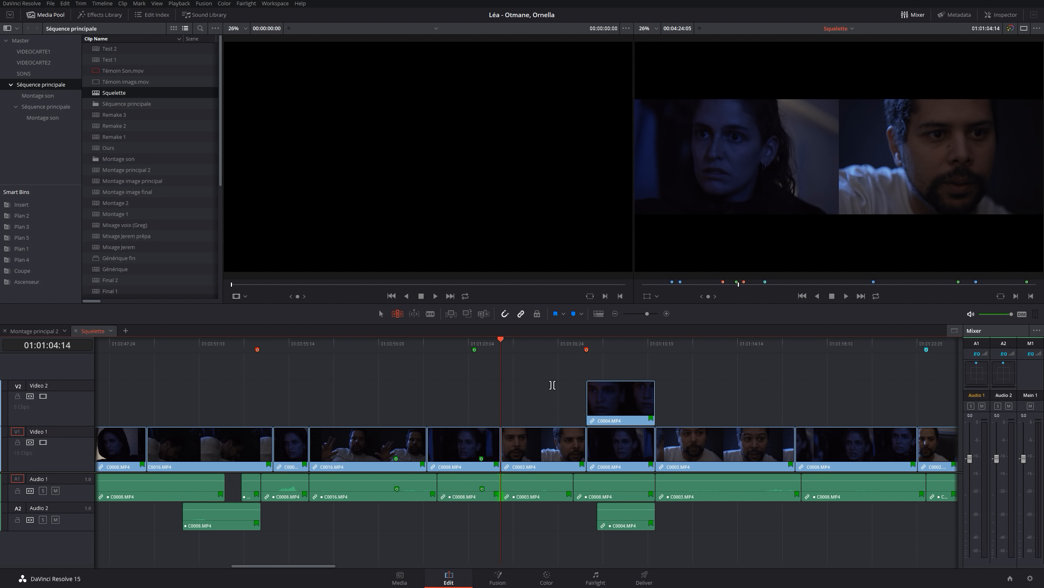
Roll the Audio 1 cut between C0008.MP4 and C0003.MP4 about 13 frames later, offsetting it from the video cut
key(period)
key(period)
key(period)
key(period)
key(period)
key(period)
key(period)
key(period)
key(period)
key(period)
key(period)
key(period)
key(period)
key(period)
key(period)
key(period)
key(period)
key(period)
key(period)
Select the end of C0008.MP4 on both video and audio and ripple-extend it by about eight frames
drag(505, 410, 504, 410)
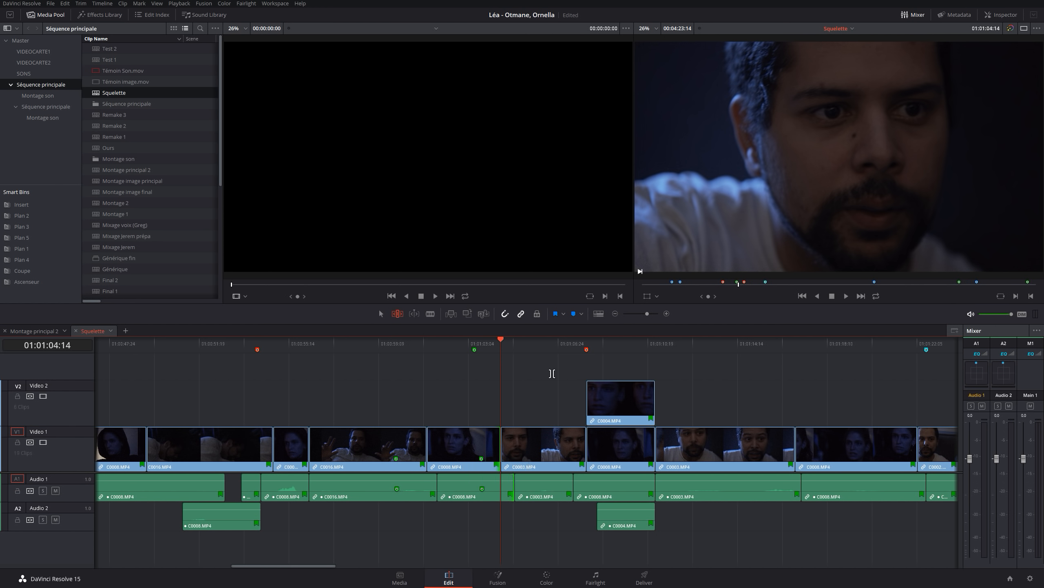
key(period)
key(period)
key(period)
key(period)
key(period)
key(period)
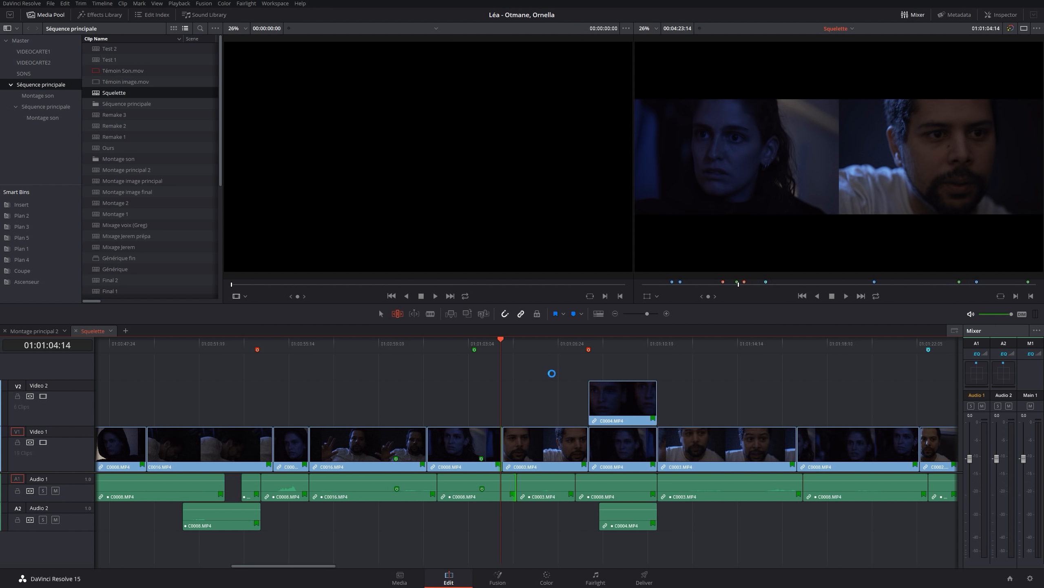
key(period)
key(period)
key(period)
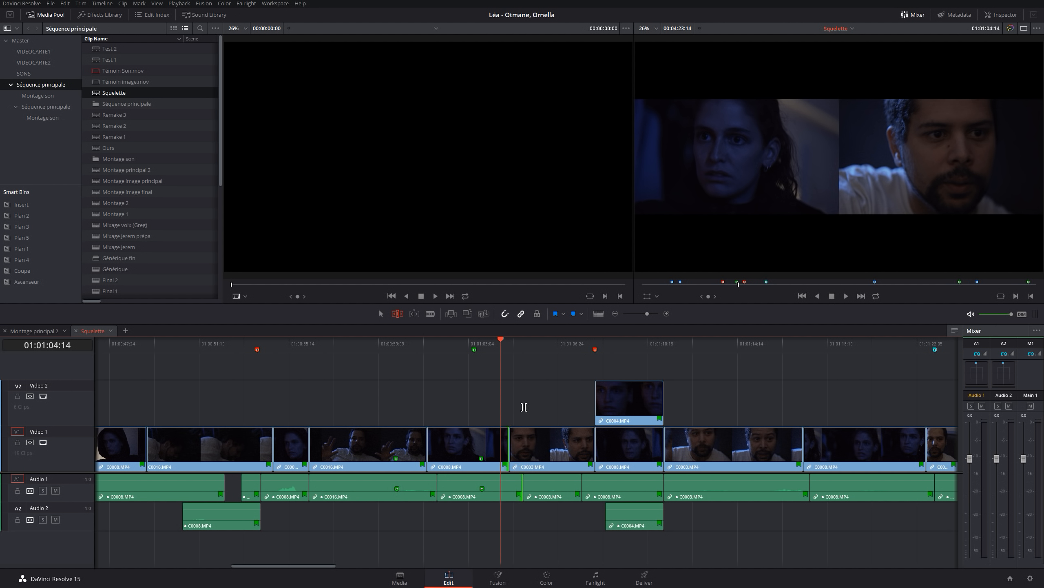
key(comma)
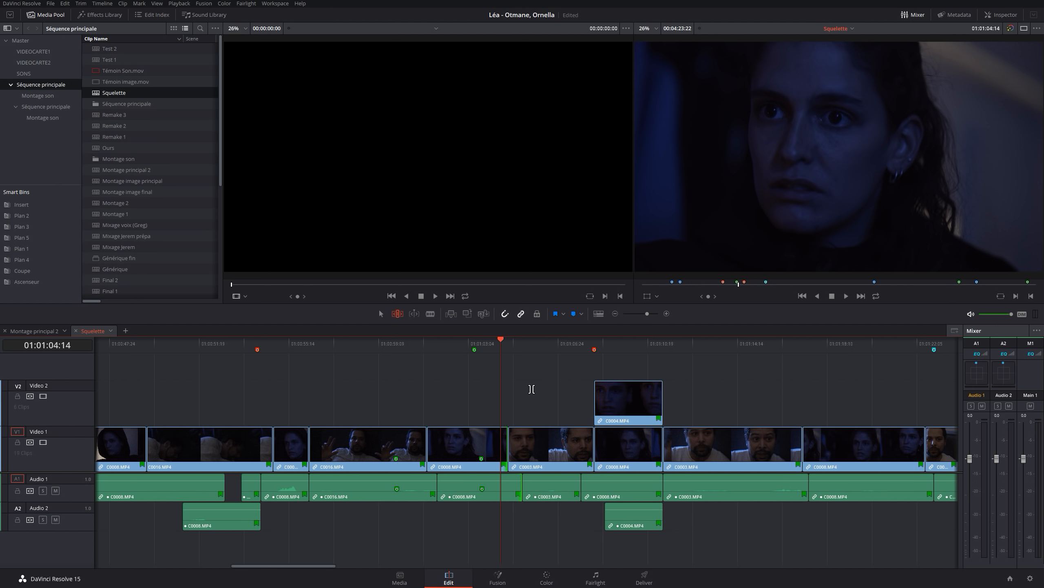
Switch the selection from the cut to the nearest clip and step through the edits back to C0016.MP4 at 01:00:56:11
key(Down)
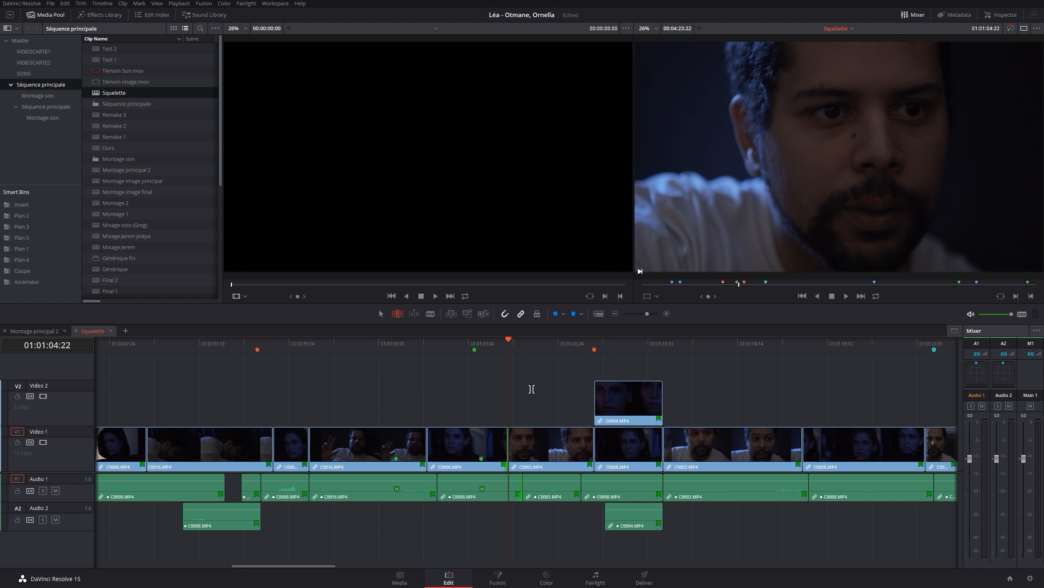
key(shift+v)
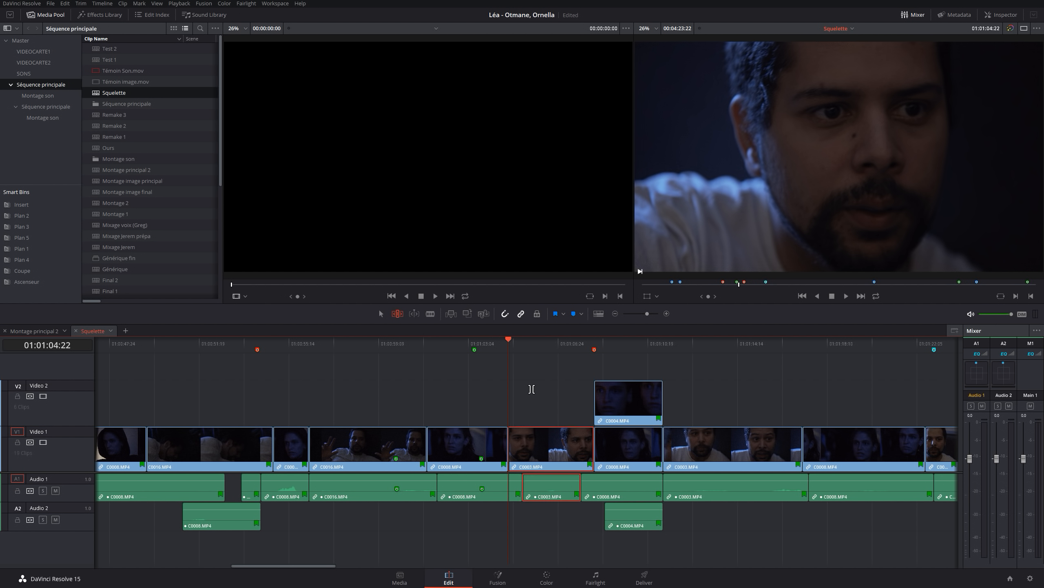
key(Up)
key(Up)
key(Down)
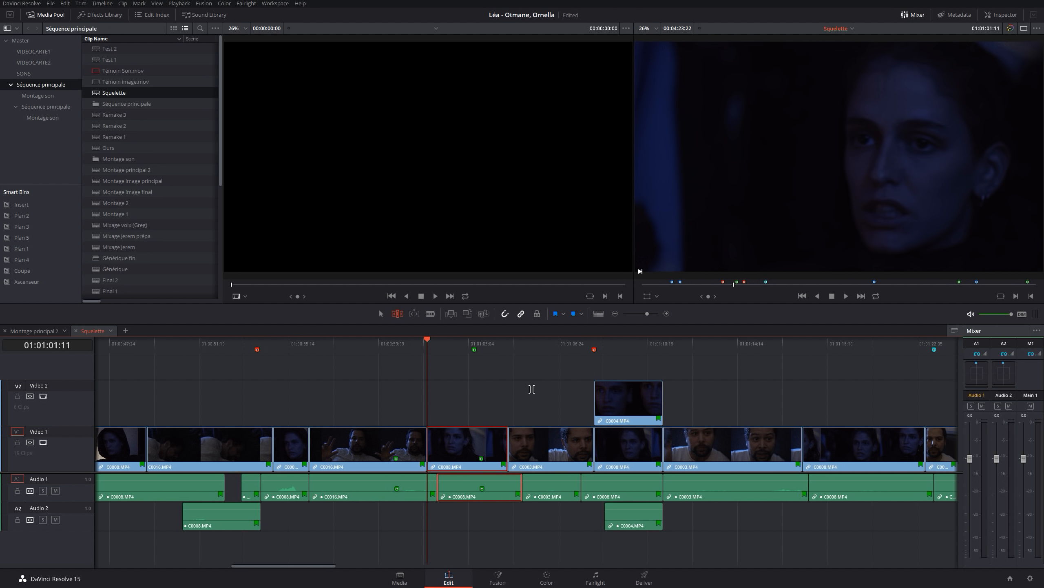
key(Down)
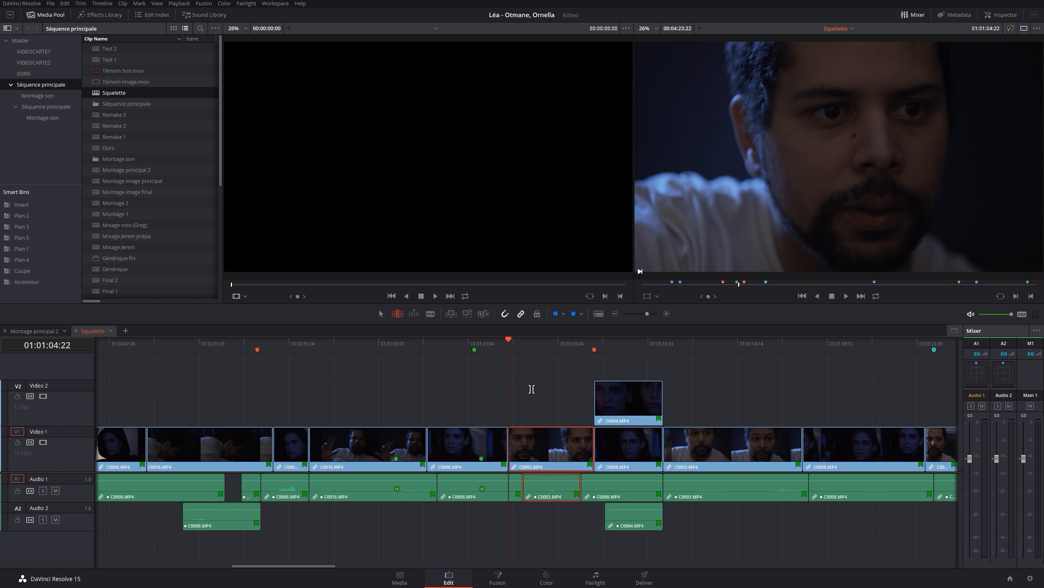
key(Up)
key(Up)
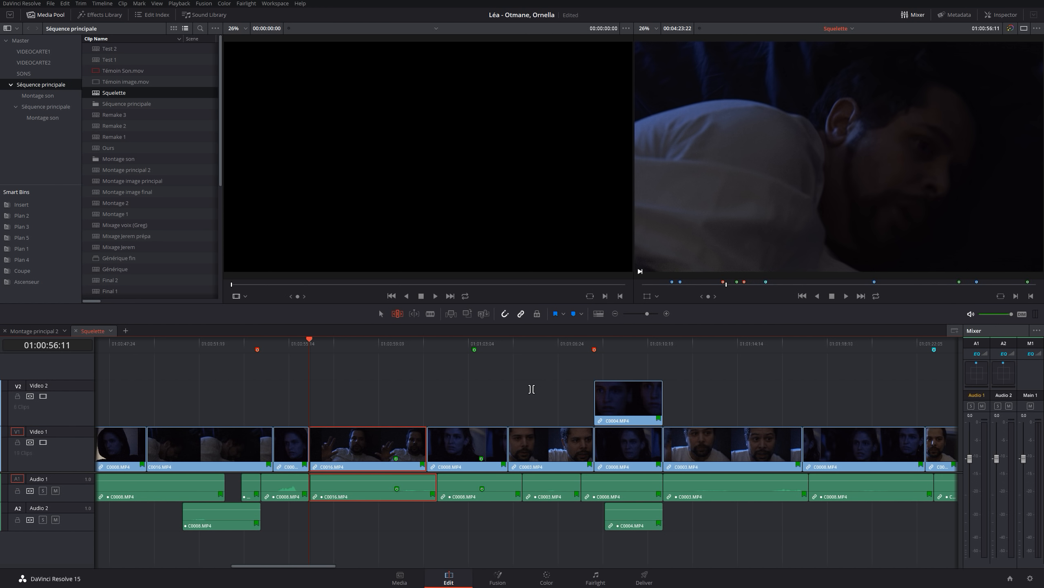
Slip the contents of C0016.MP4 a few frames earlier, keeping its timeline position and duration
key(comma)
key(comma)
key(comma)
key(comma)
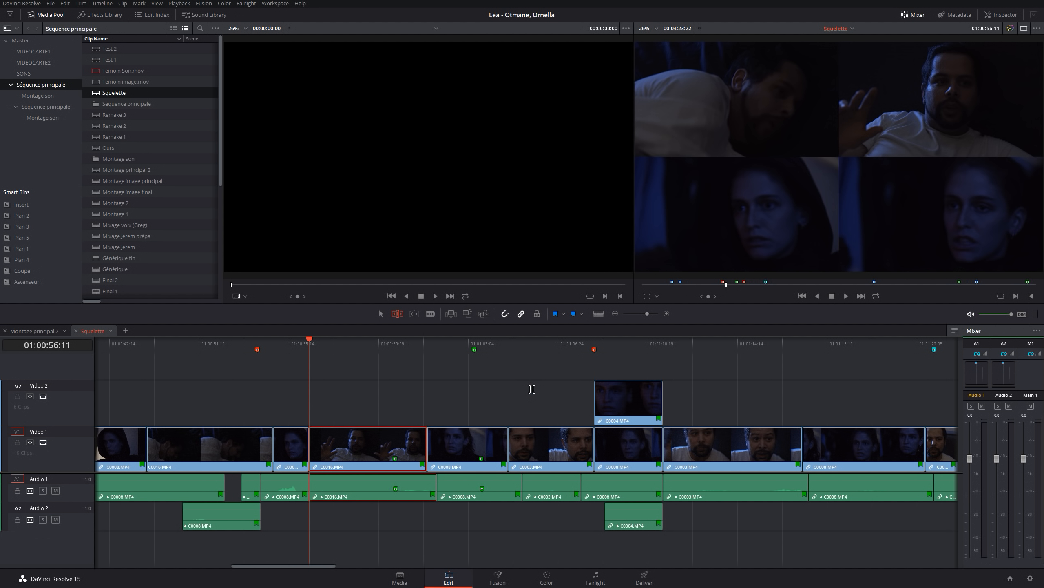
key(comma)
key(comma)
key(comma)
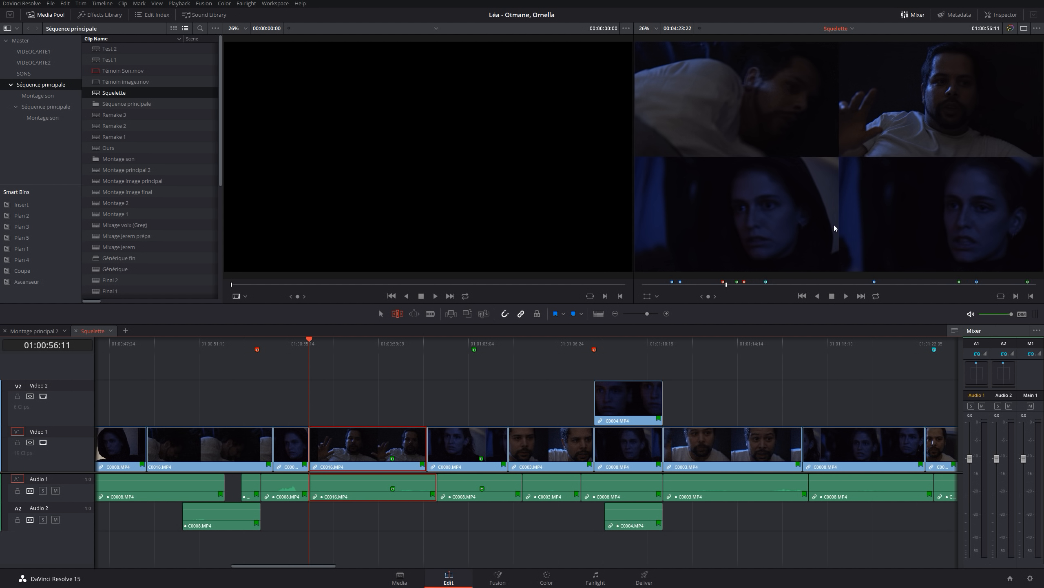
Slide C0016.MP4 back and forth between its neighbouring clips, leaving its start at 01:00:56:07
key(comma)
key(comma)
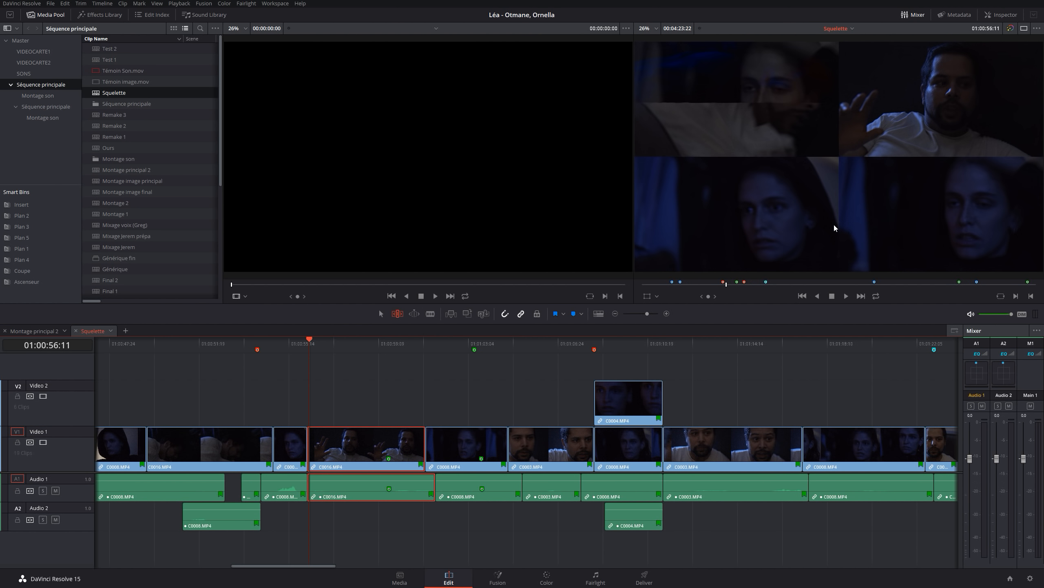
key(period)
key(period)
key(period)
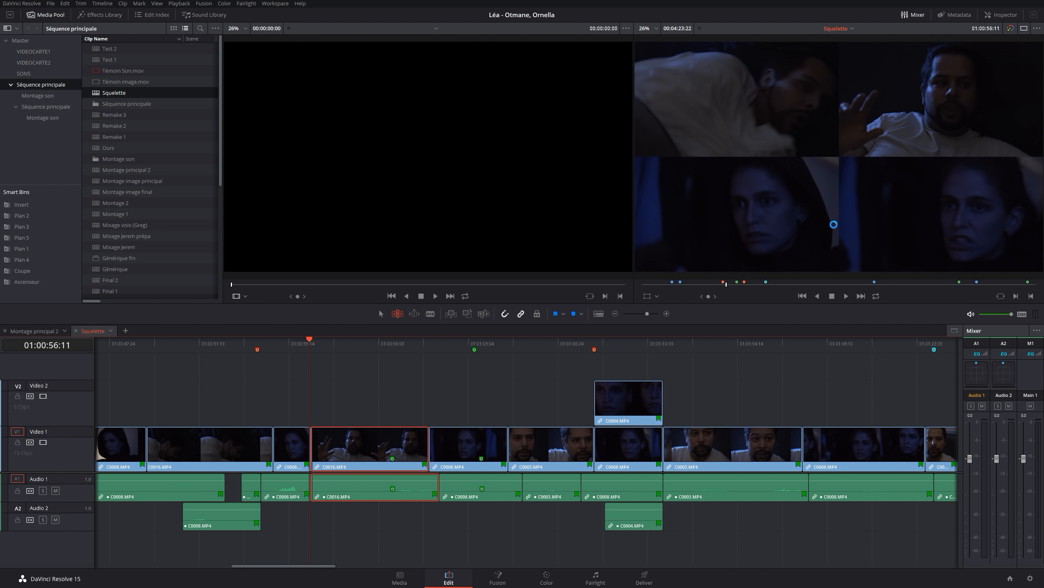
key(comma)
key(comma)
key(comma)
key(comma)
key(comma)
key(comma)
key(comma)
key(comma)
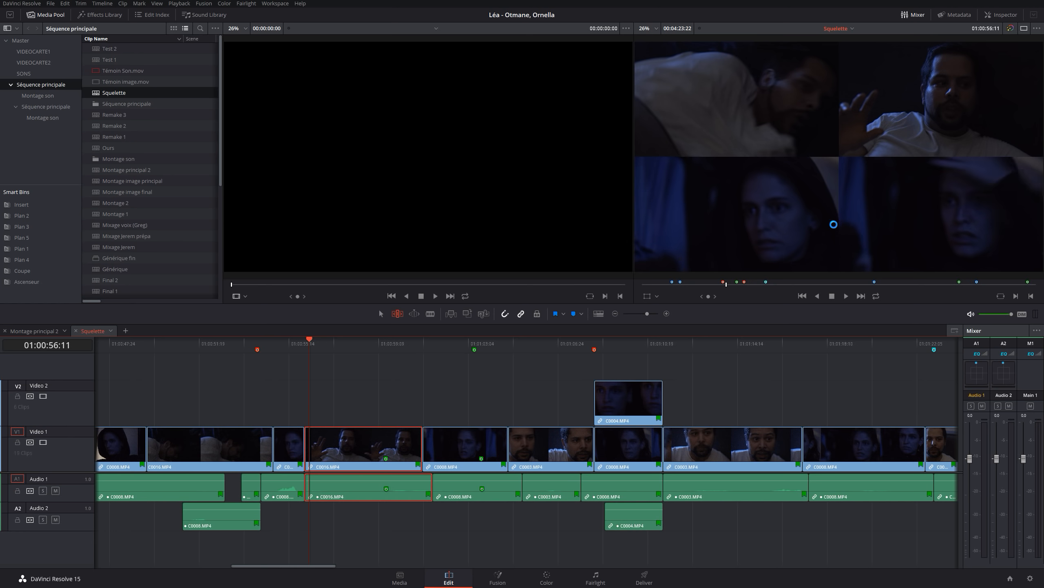
key(period)
key(period)
key(period)
key(period)
key(period)
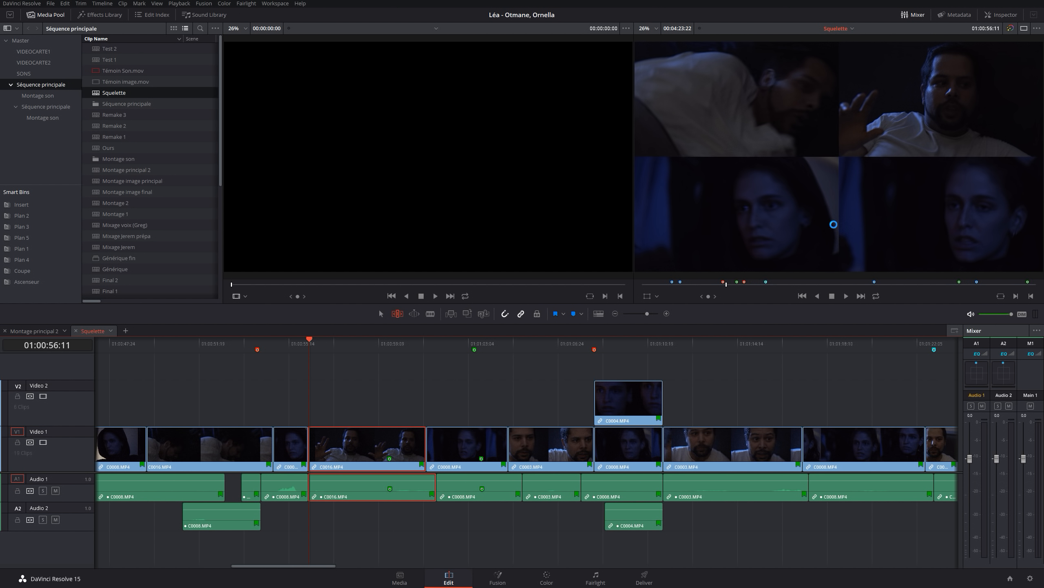
key(comma)
key(comma)
key(comma)
key(comma)
key(comma)
key(comma)
key(comma)
key(comma)
key(comma)
key(comma)
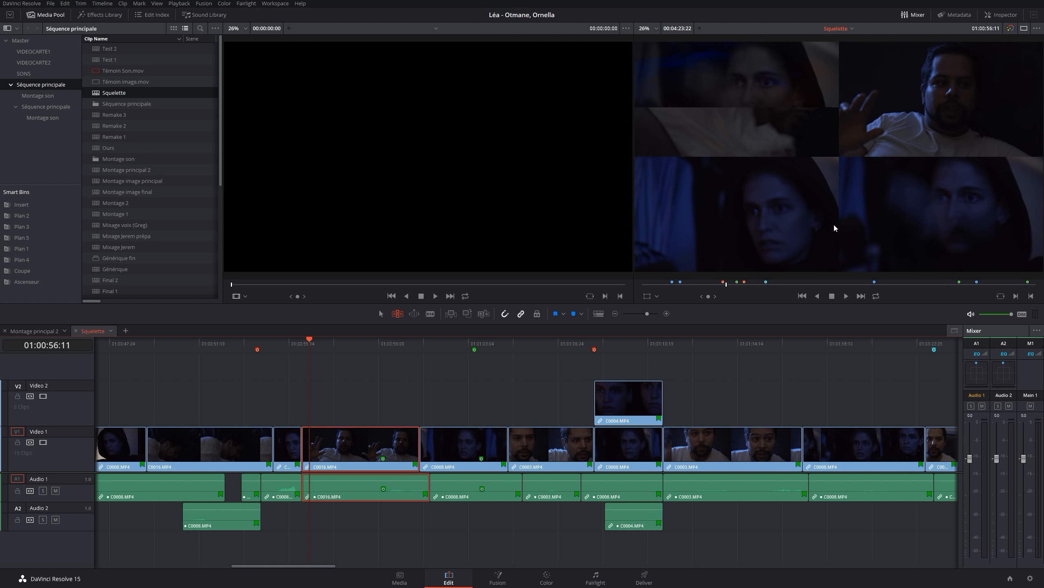
key(period)
key(period)
key(period)
key(period)
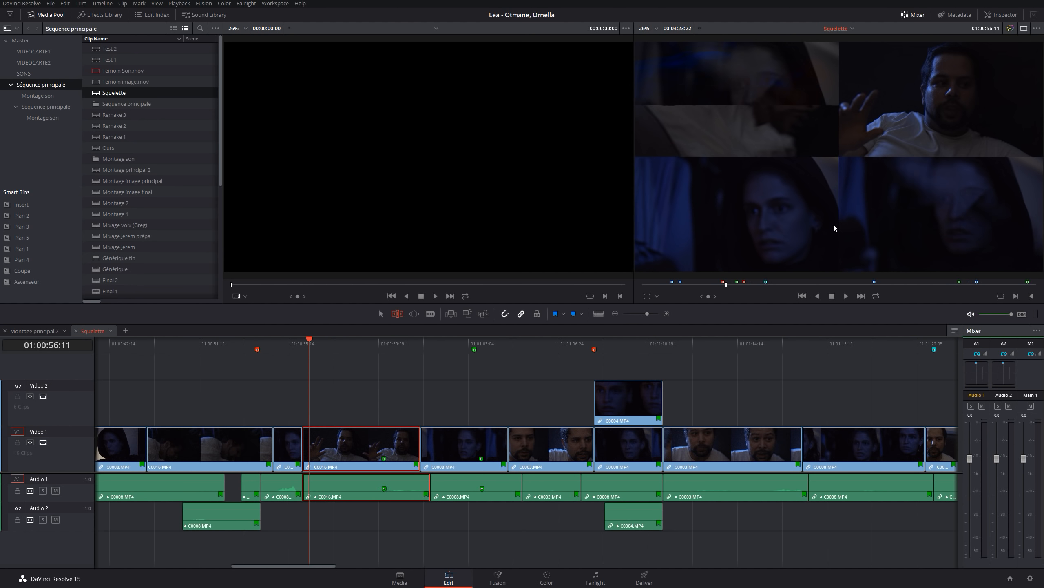
key(period)
key(period)
key(period)
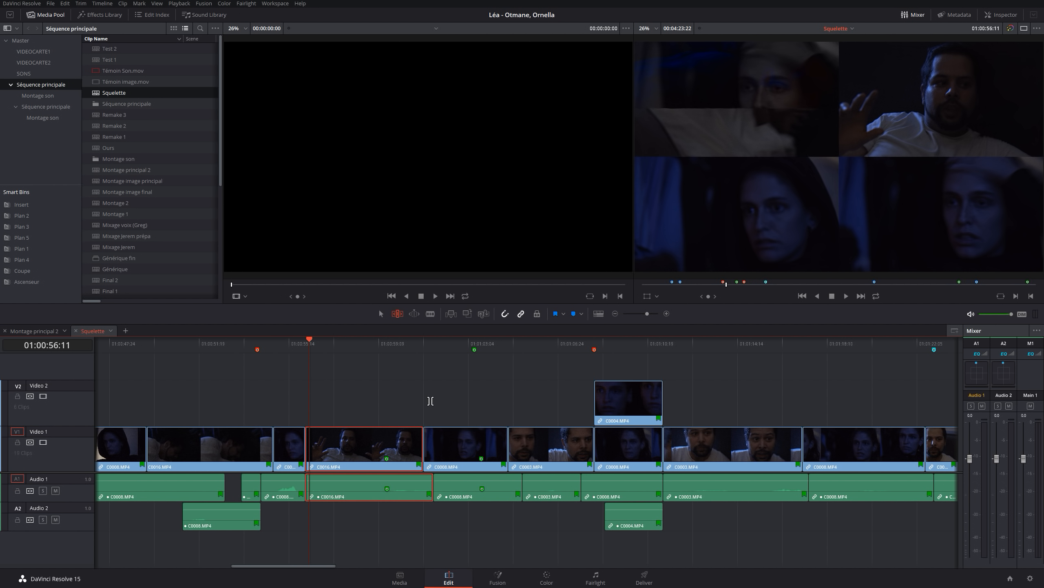
Return the playhead to the start of C0016.MP4 at 01:00:56:07 and select the nearest edit point
key(Up)
key(Up)
key(Down)
key(v)
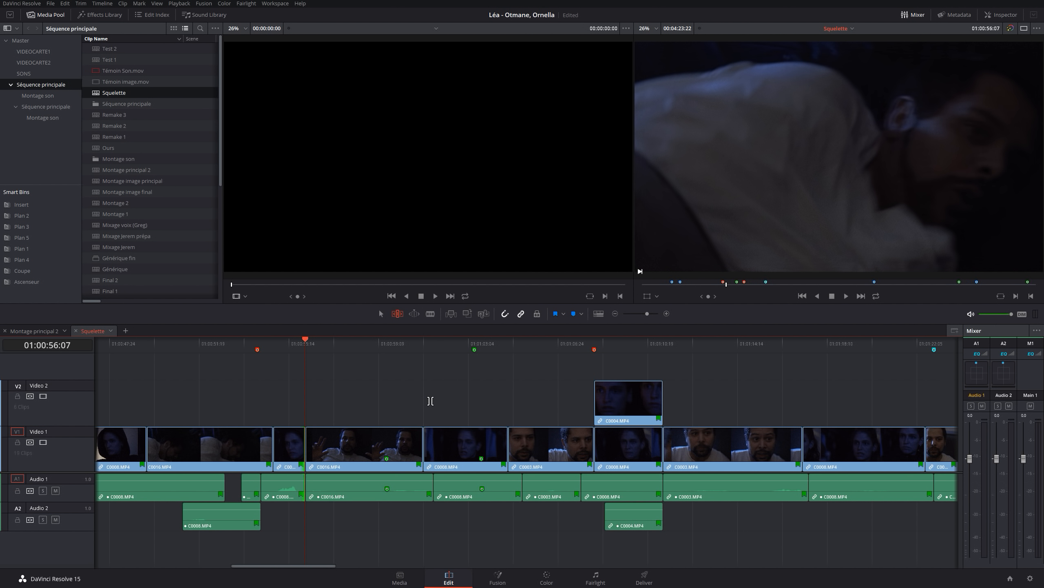
Review the available Nudge commands, open Keyboard Customization and expand the Nudge group in the Trim commands
click(81, 4)
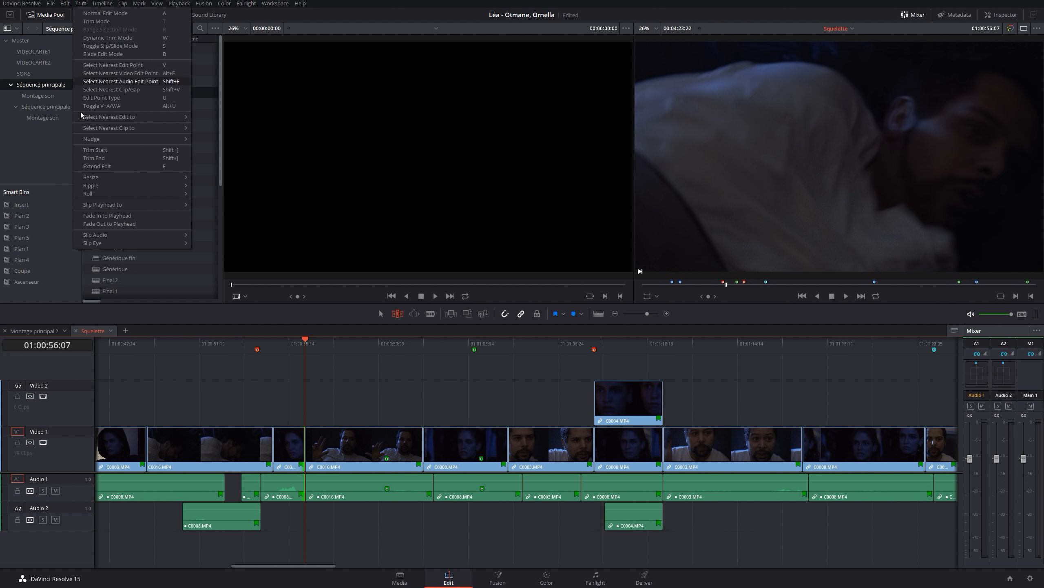
mouse_move(83, 136)
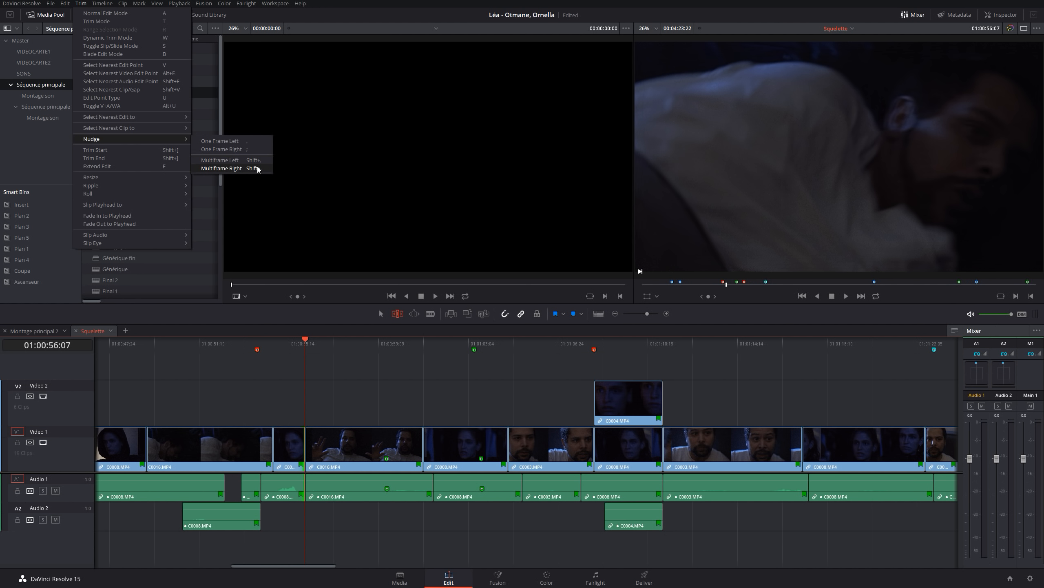
mouse_move(28, 4)
click(38, 24)
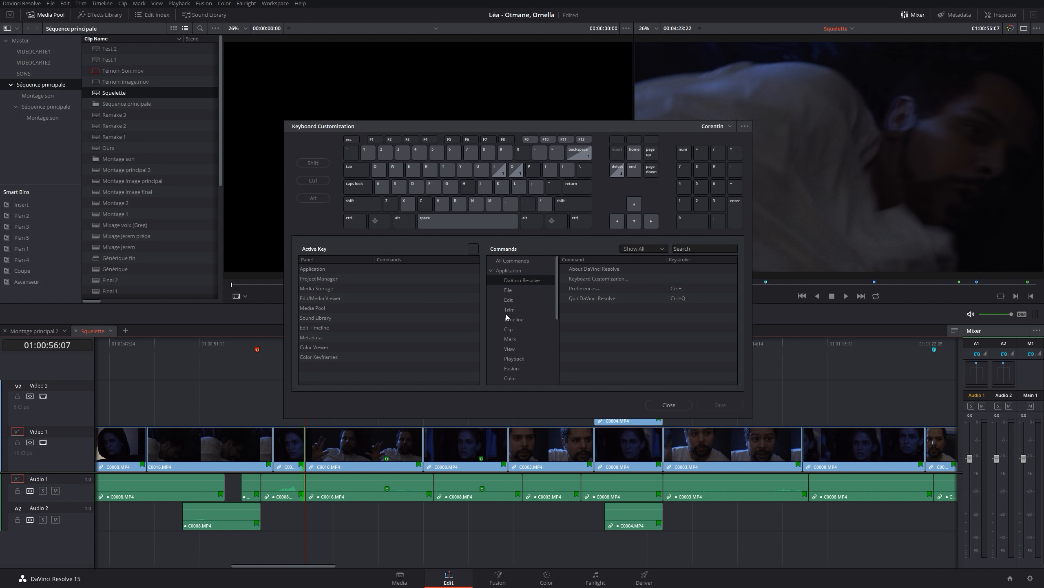
click(513, 311)
click(565, 337)
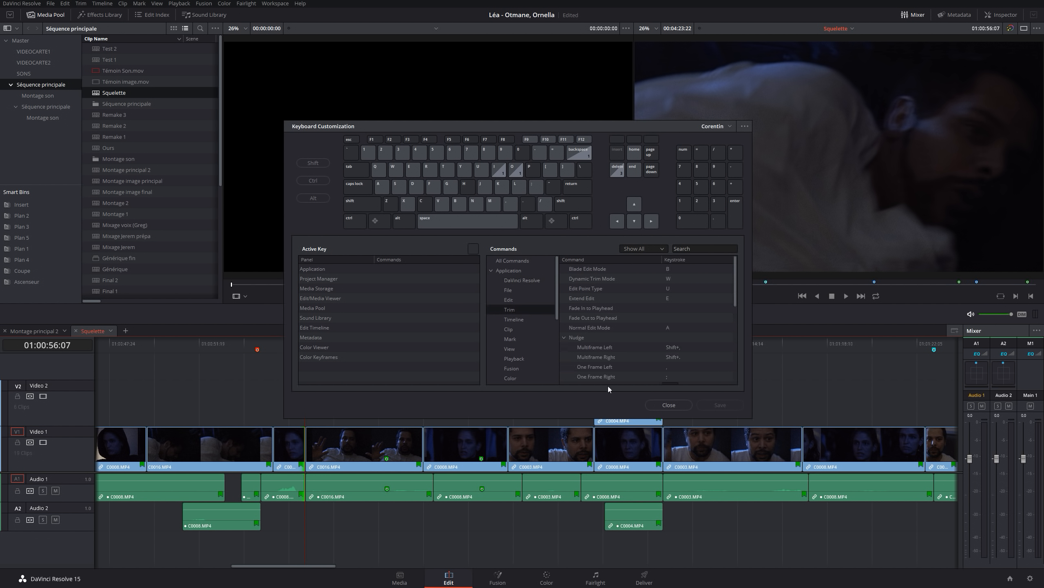
scroll(644, 360, down, 1)
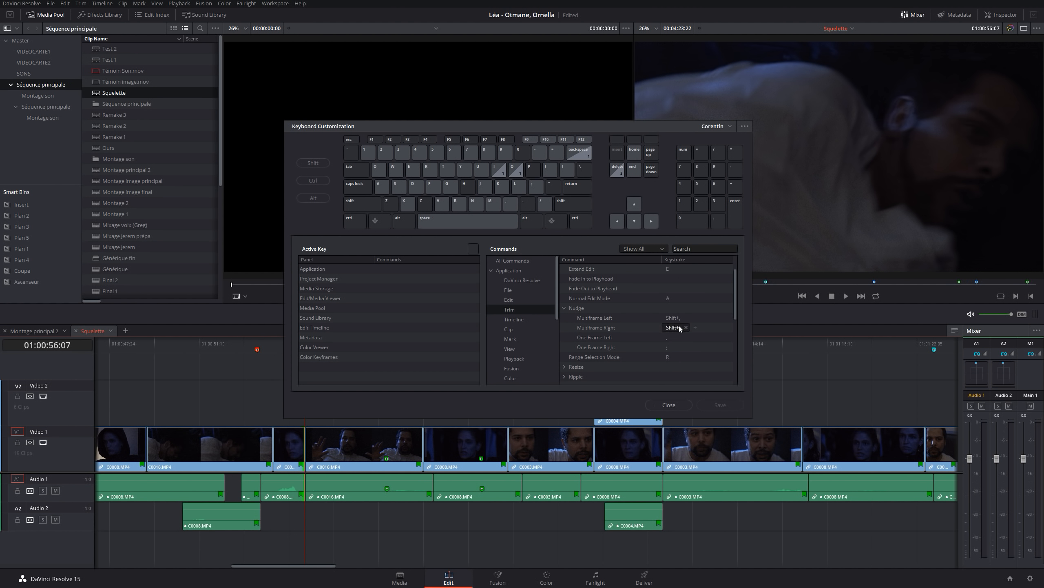
Assign Shift+; to the Multiframe Right nudge command, save the shortcuts and close Keyboard Customization
click(678, 328)
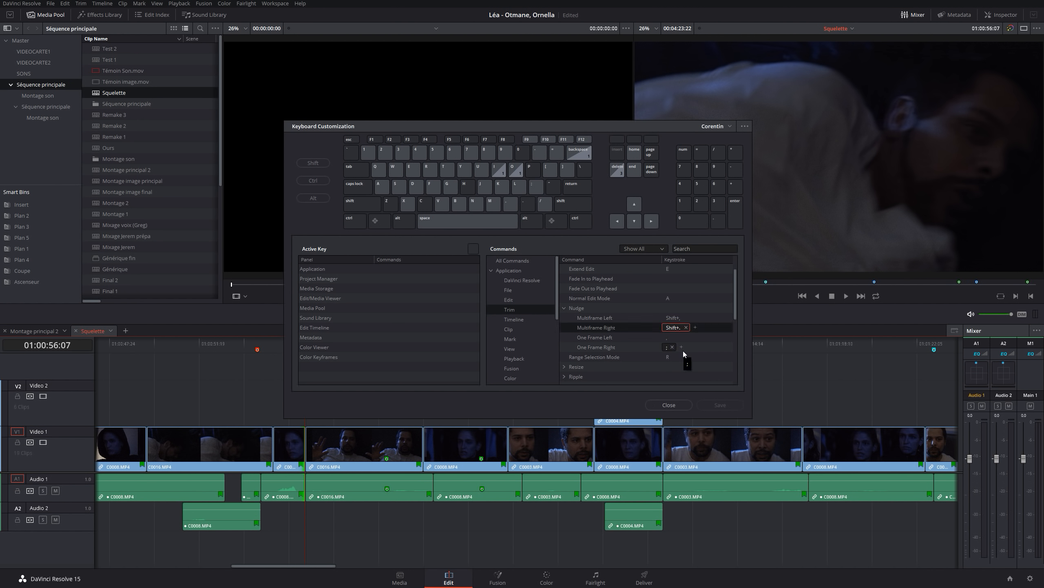
key(shift+semicolon)
click(718, 405)
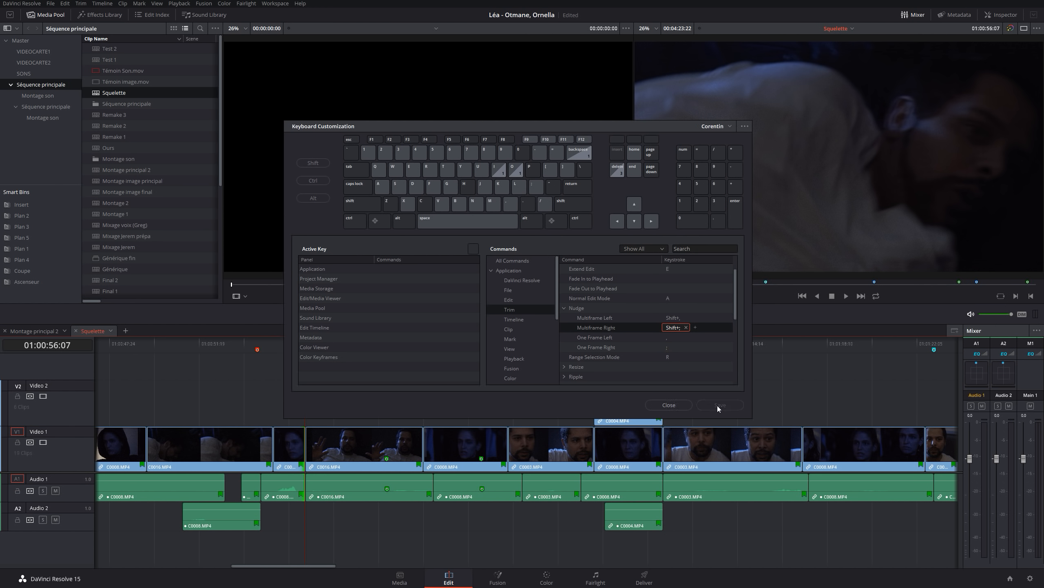
click(662, 404)
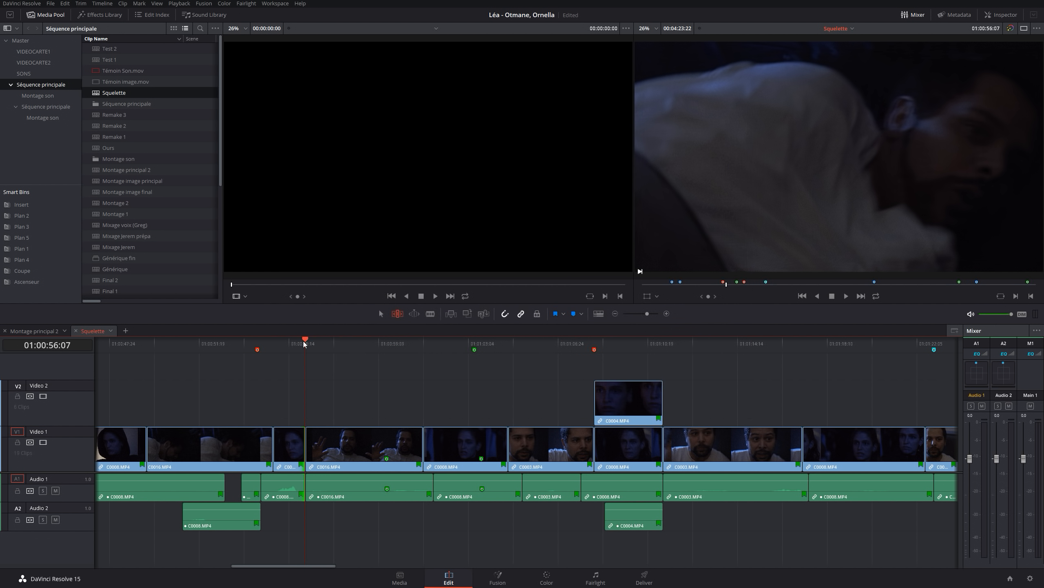
Roll the cut at the start of C0016.MP4 back and forth with multiframe nudges, returning it to 01:00:56:07
key(u)
key(shift+period)
key(shift+period)
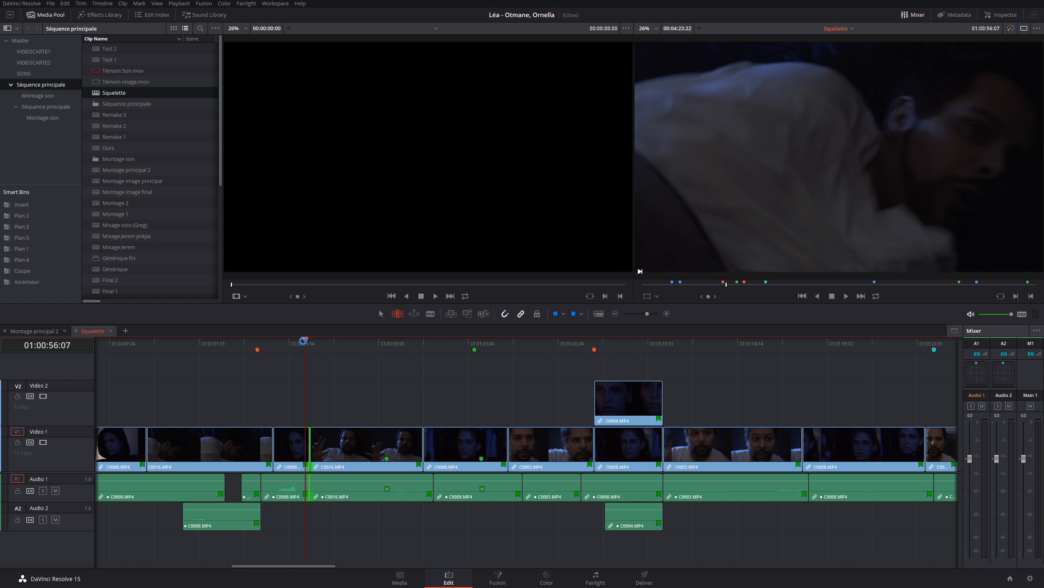
key(shift+period)
key(shift+period)
key(shift+comma)
key(shift+comma)
key(shift+comma)
key(shift+comma)
key(shift+comma)
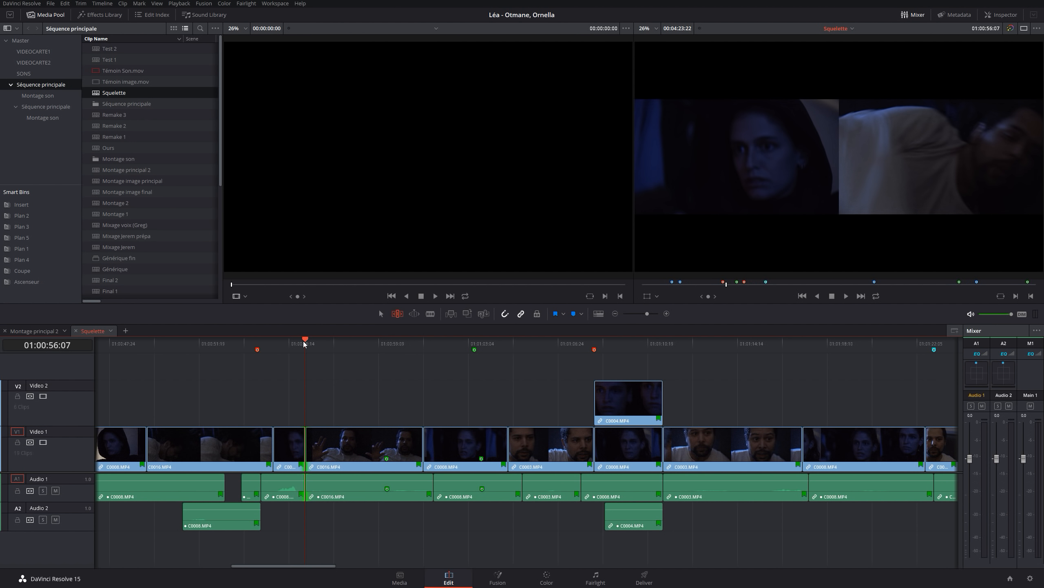
key(shift+comma)
key(shift+comma)
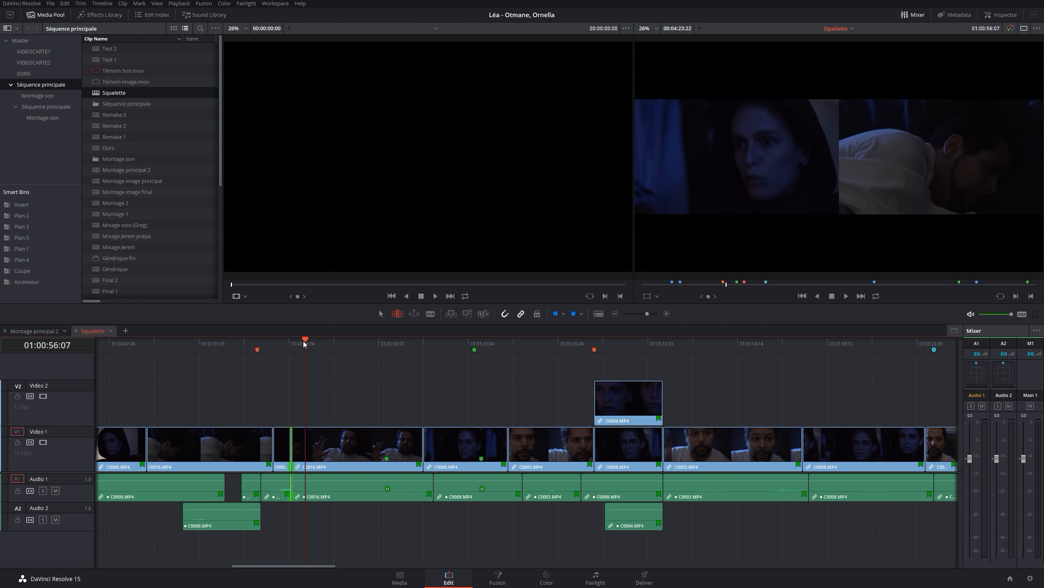
key(shift+period)
key(shift+period)
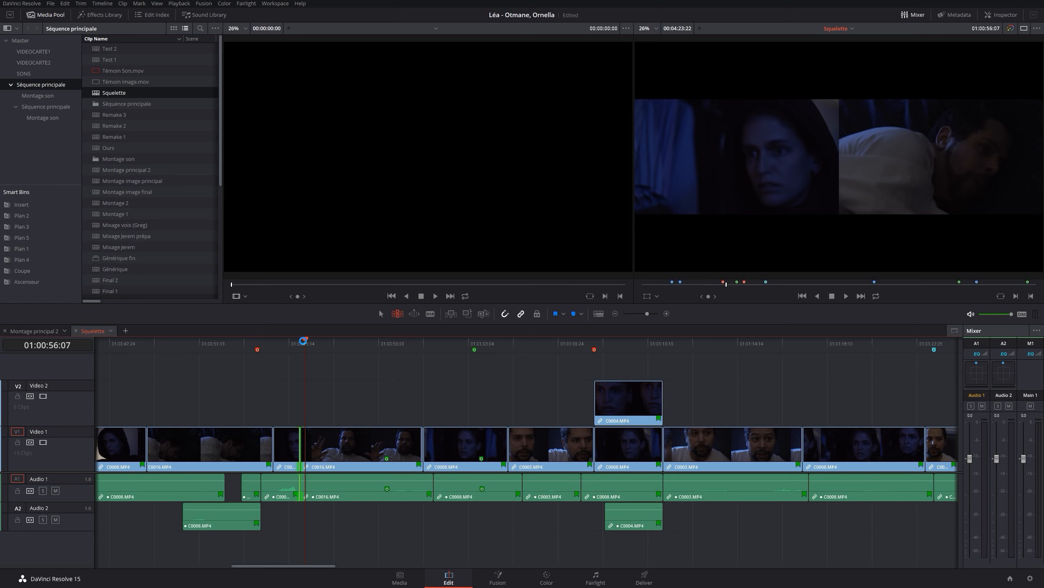
key(shift+period)
key(shift+period)
key(shift+period)
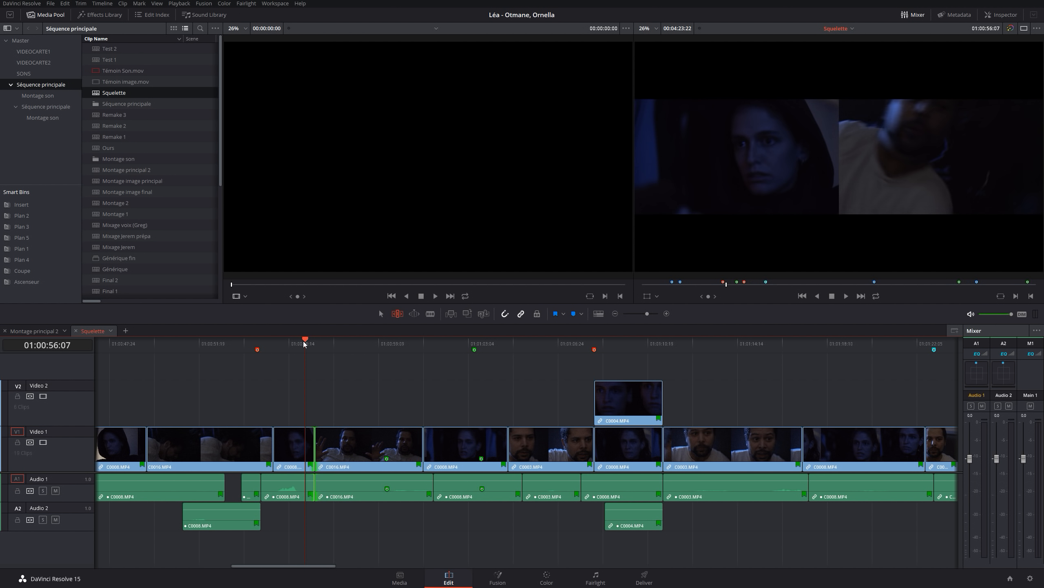
key(shift+period)
key(shift+comma)
key(shift+period)
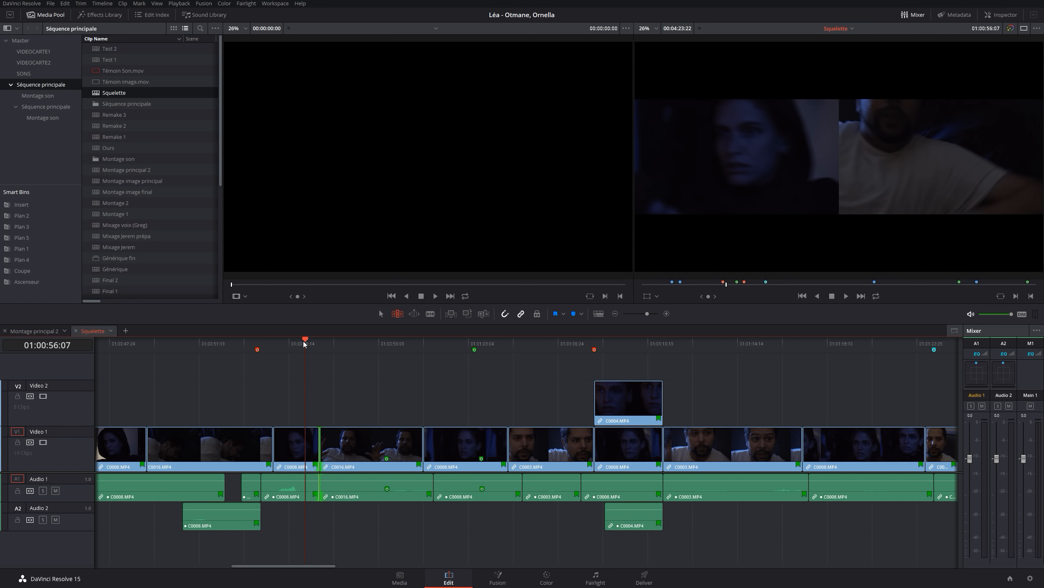
key(shift+comma)
key(shift+comma)
key(shift+comma)
key(shift+comma)
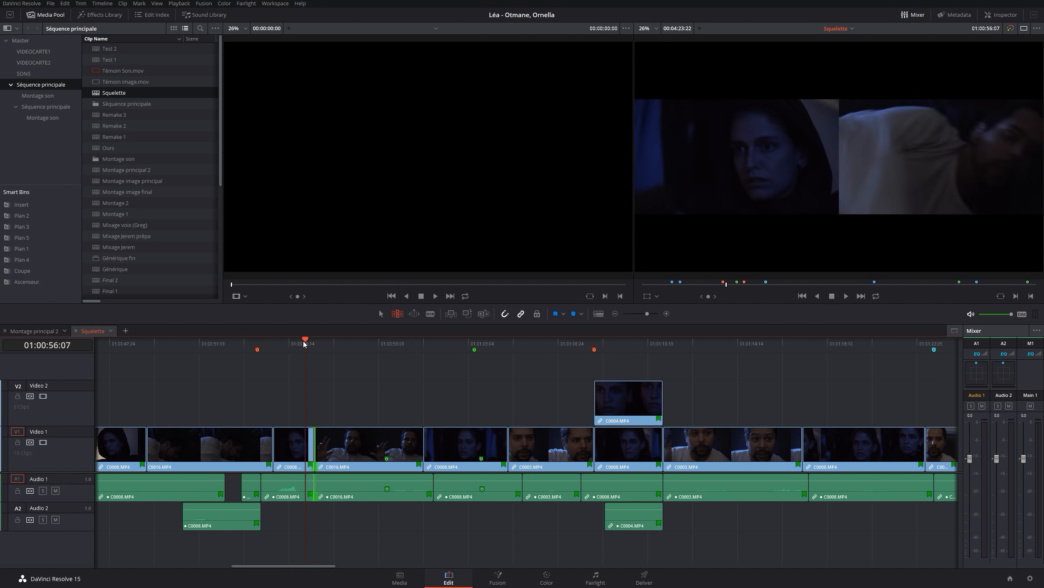
key(shift+period)
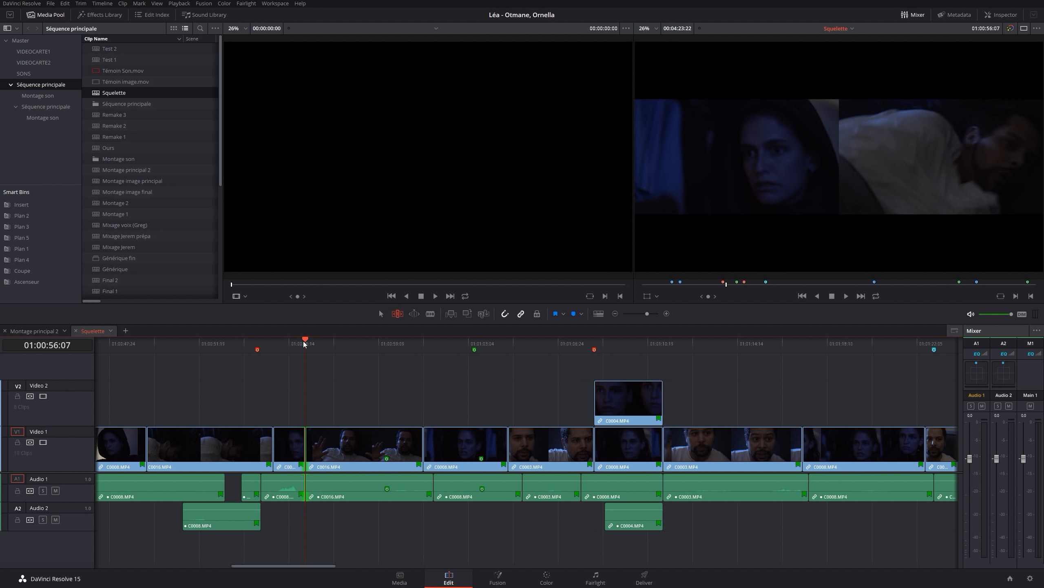
Nudge the cut at the start of C0016.MP4 left by a multiframe step and bring it back to 01:00:56:07 with nudges right
key(shift+comma)
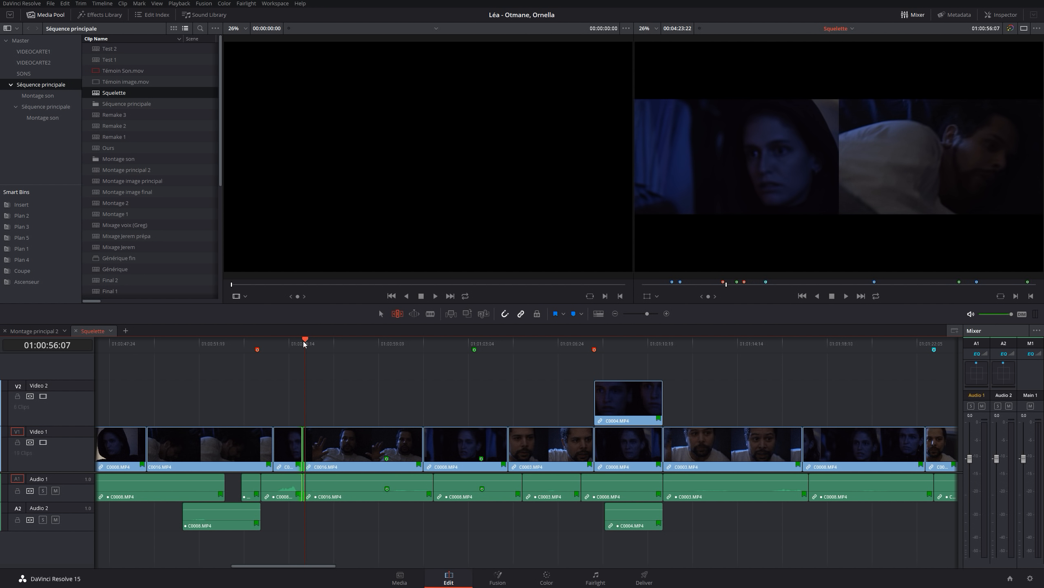
key(period)
key(period)
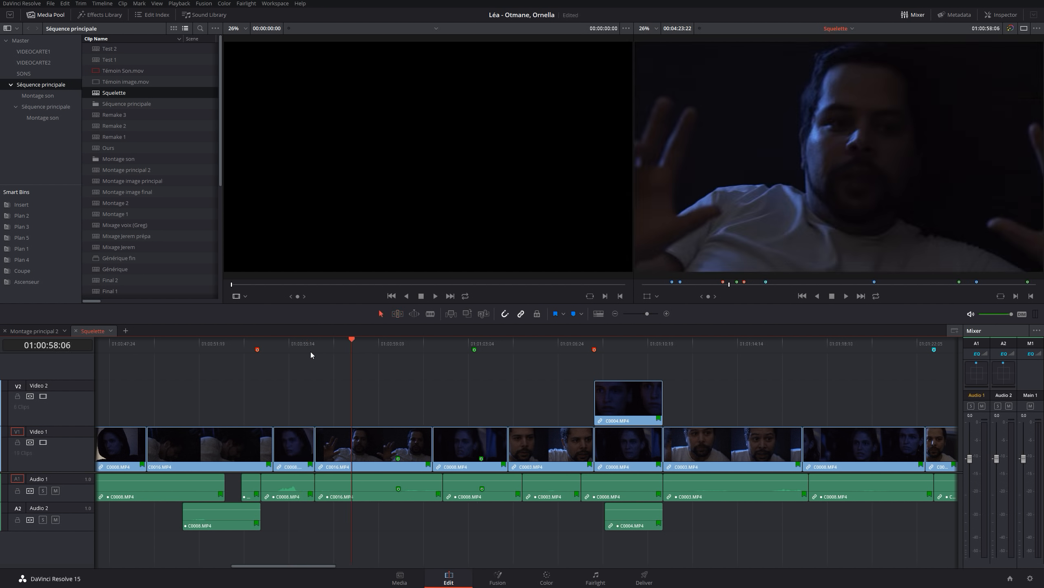
Play the timeline from 01:00:56:01 across the start of C0016.MP4 and return the playhead to the cut at 01:00:56:17
drag(328, 348, 315, 346)
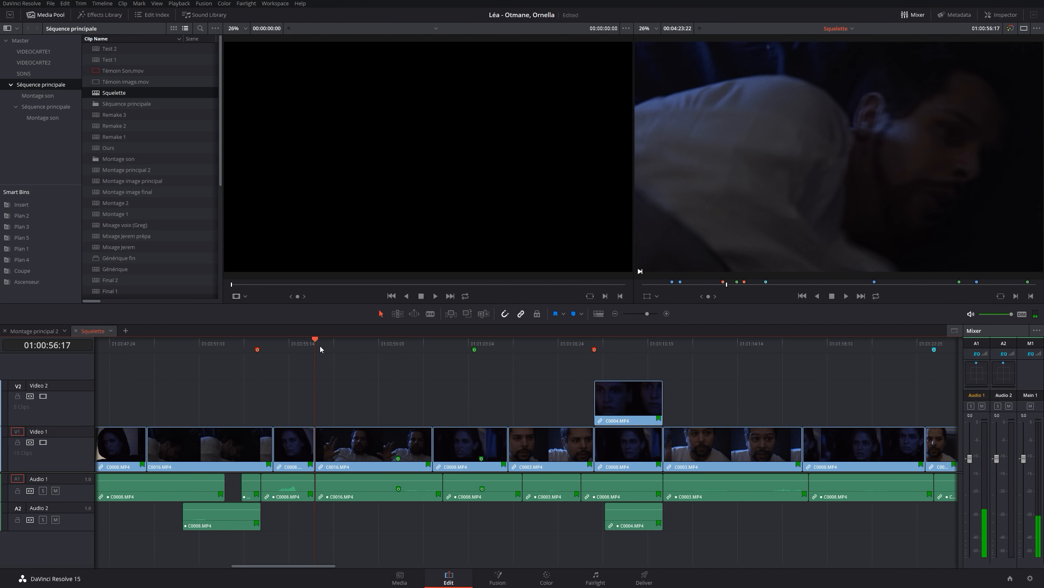
click(300, 344)
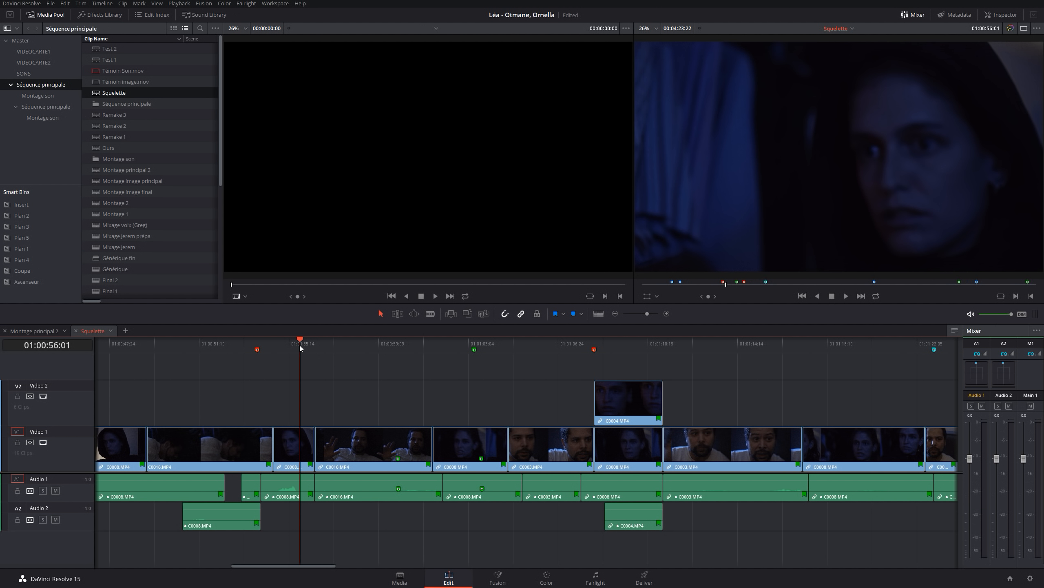
key(space)
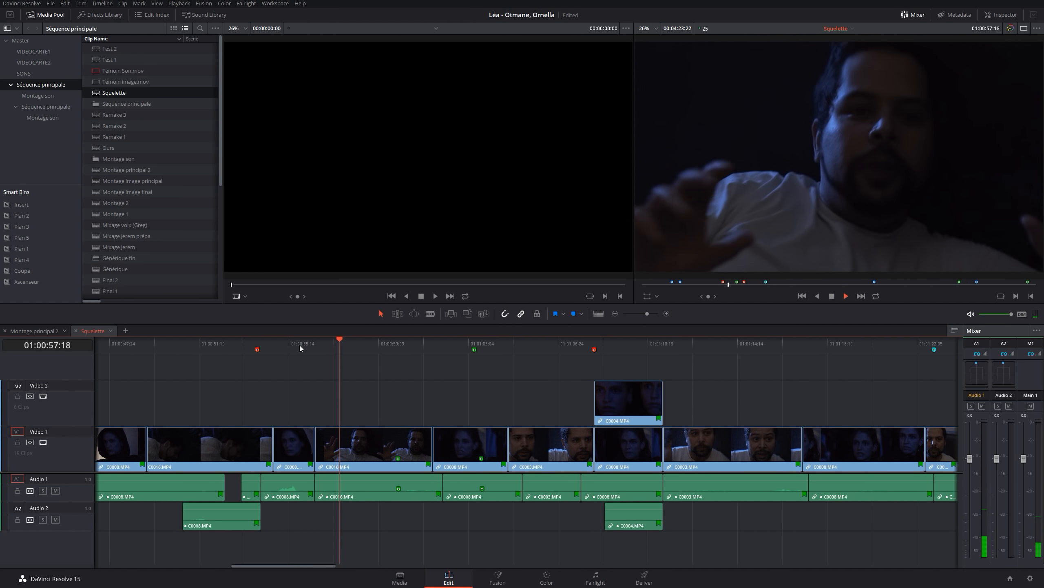
key(space)
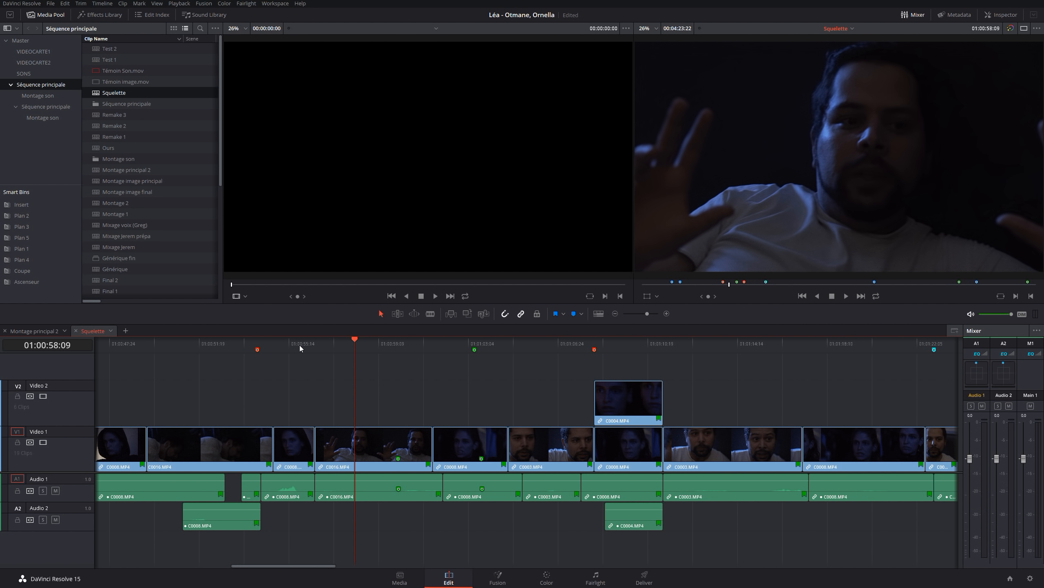
key(space)
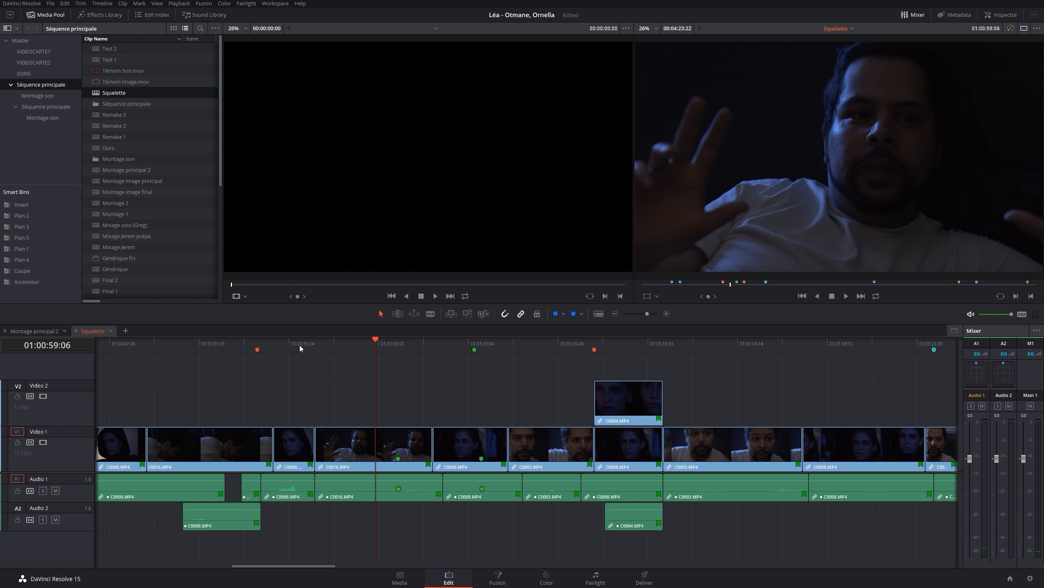
click(320, 347)
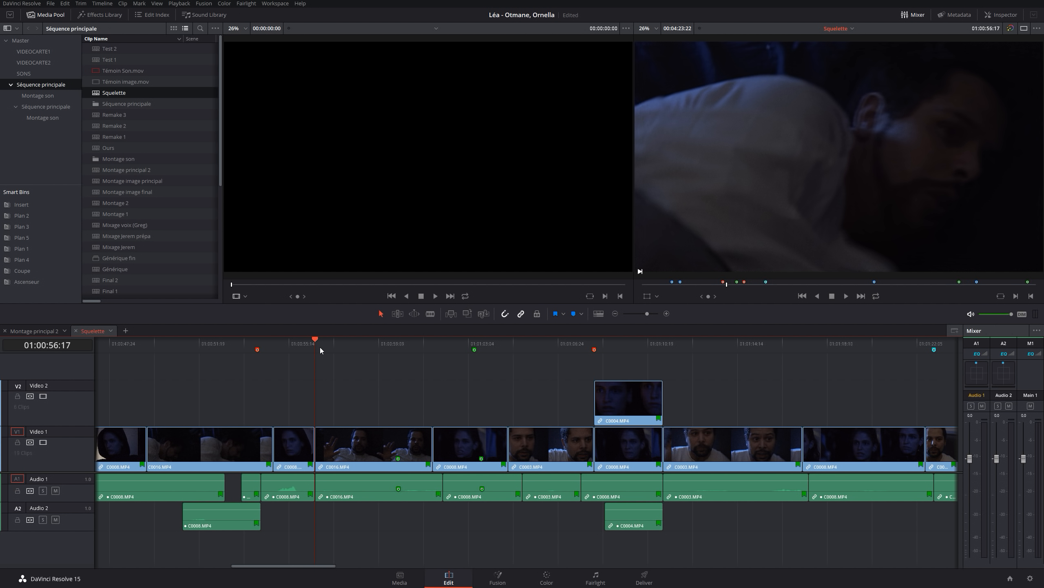
Select the edit point at the start of C0016.MP4, enable dynamic trim mode and roll the cut backward and forward to 01:00:59:04
key(v)
key(w)
key(space)
key(j)
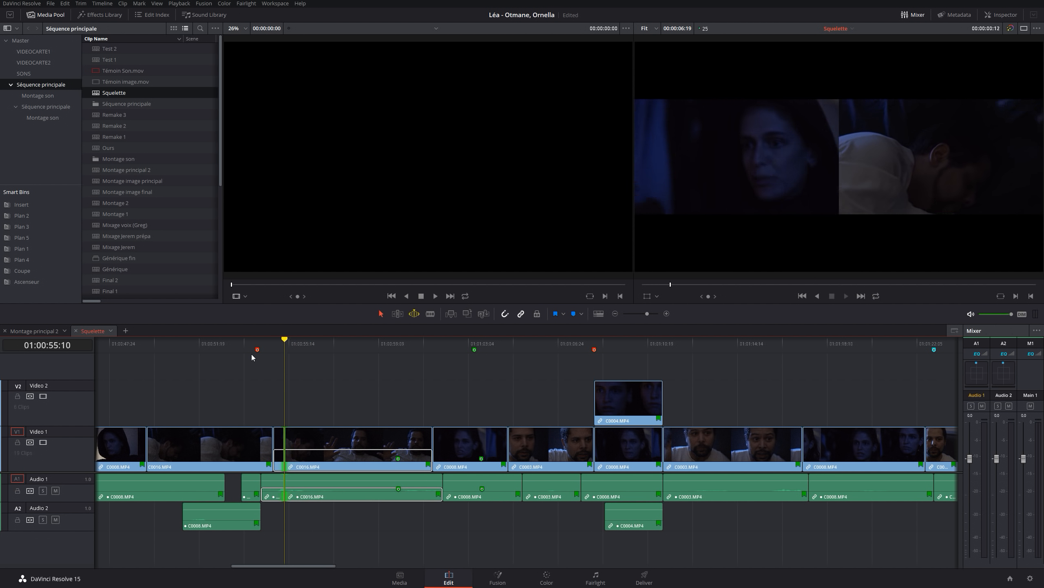
key(l)
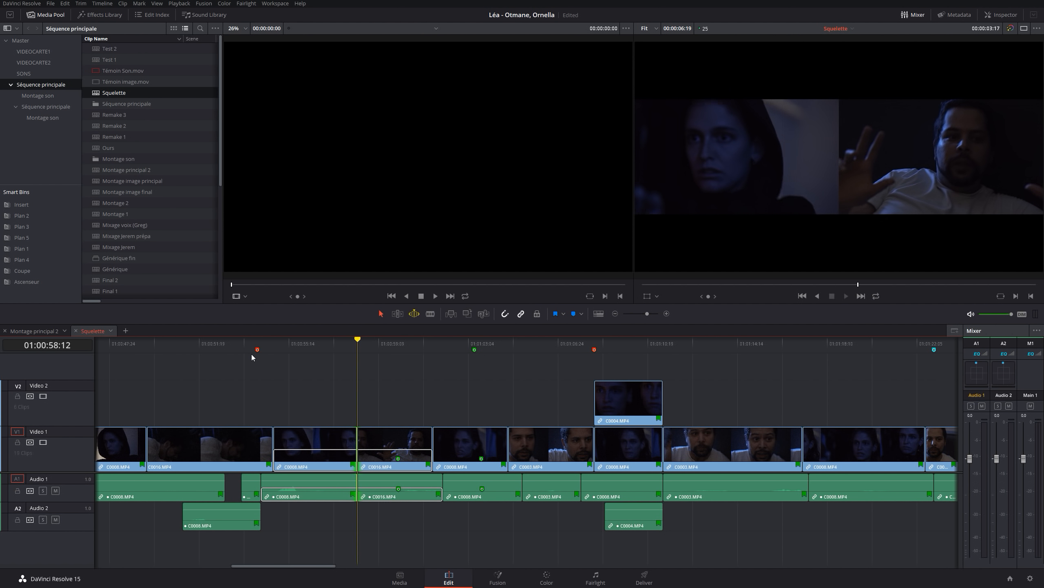
key(k)
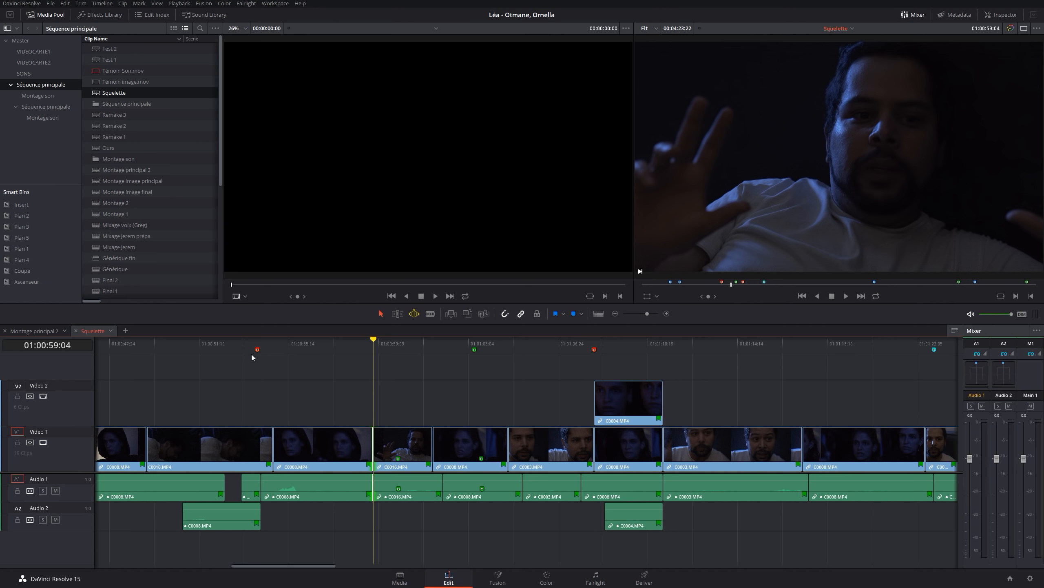
Dynamically roll the start of C0016.MP4 backward and forward with shuttle playback, stopping the cut at 01:00:57:16
key(j)
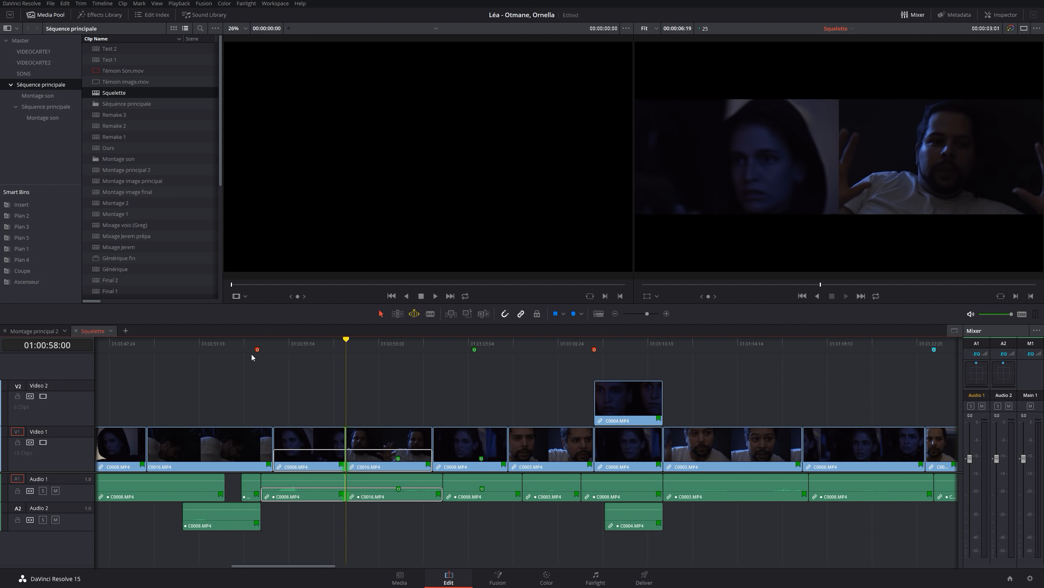
key(k)
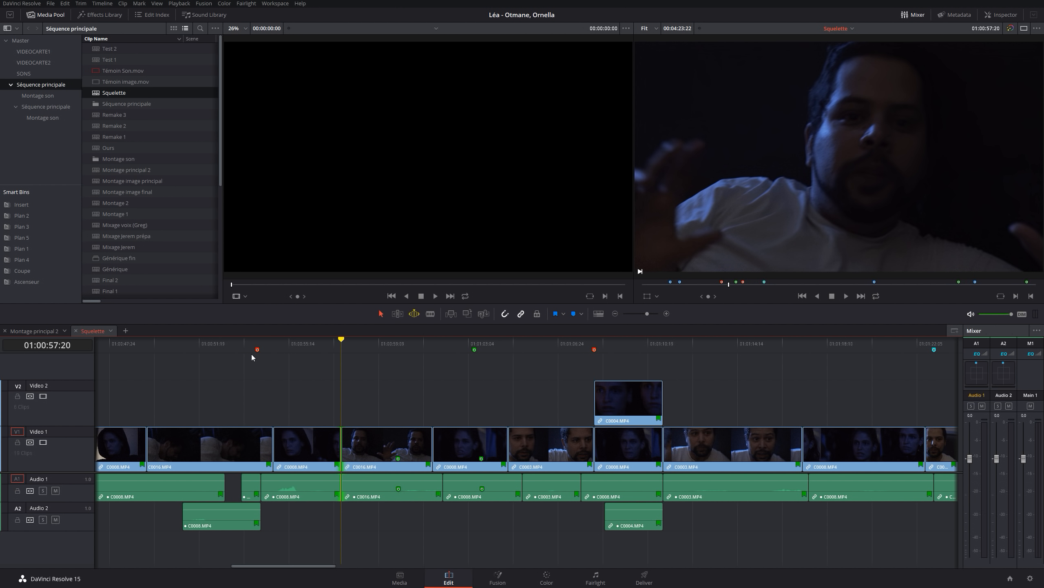
key(l)
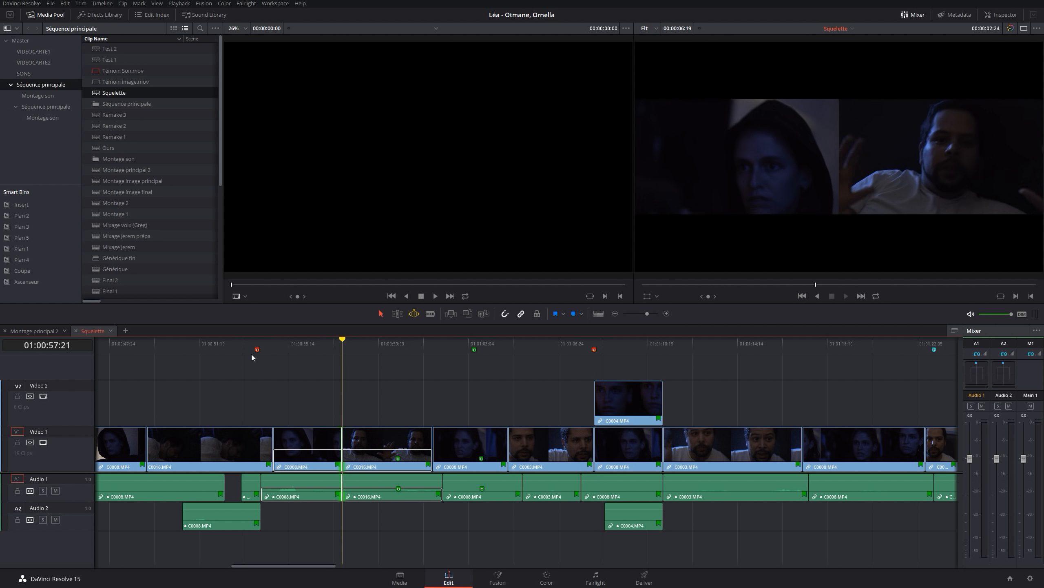
key(k)
key(j)
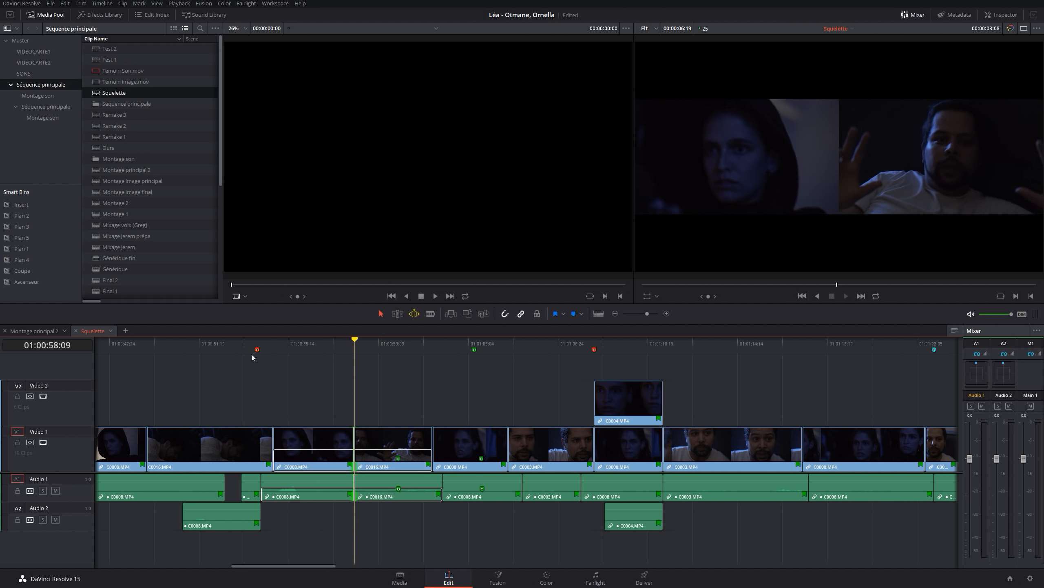
key(k)
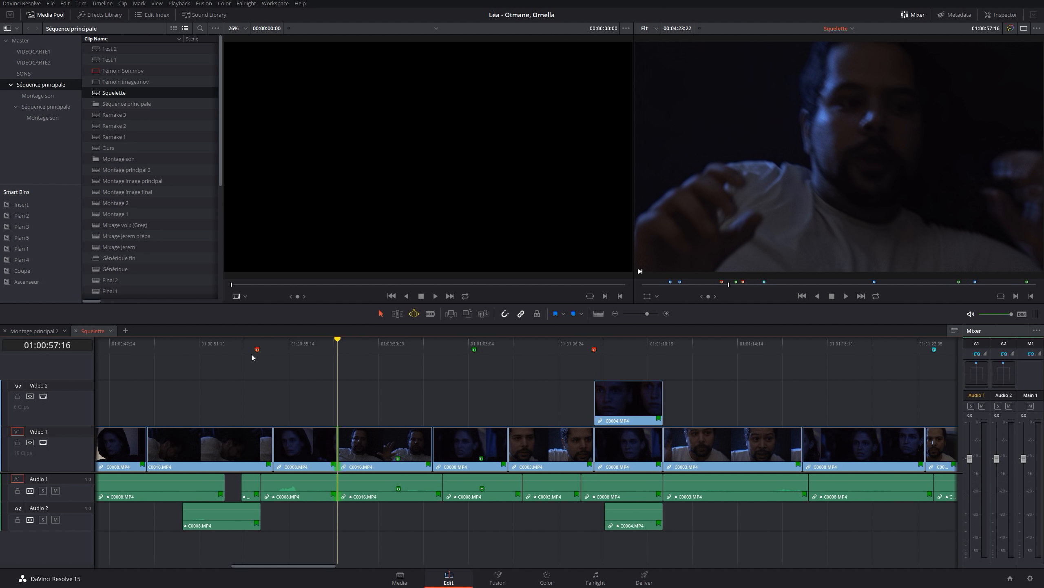
Switch to trim edit mode and dynamically ripple the end of the clip before C0016.MP4 back and forth, stopping at 01:00:59:24
key(t)
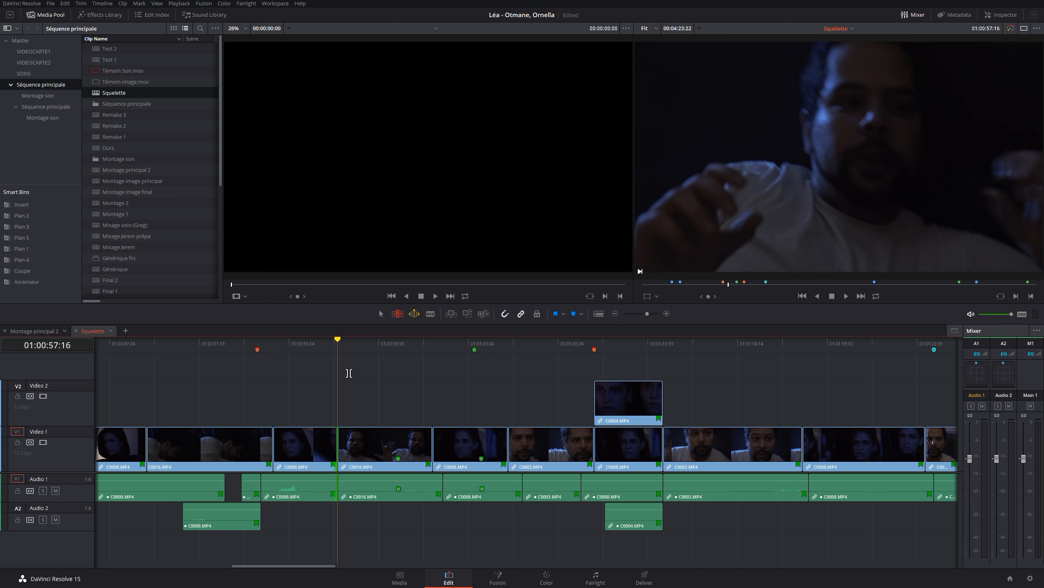
key(l)
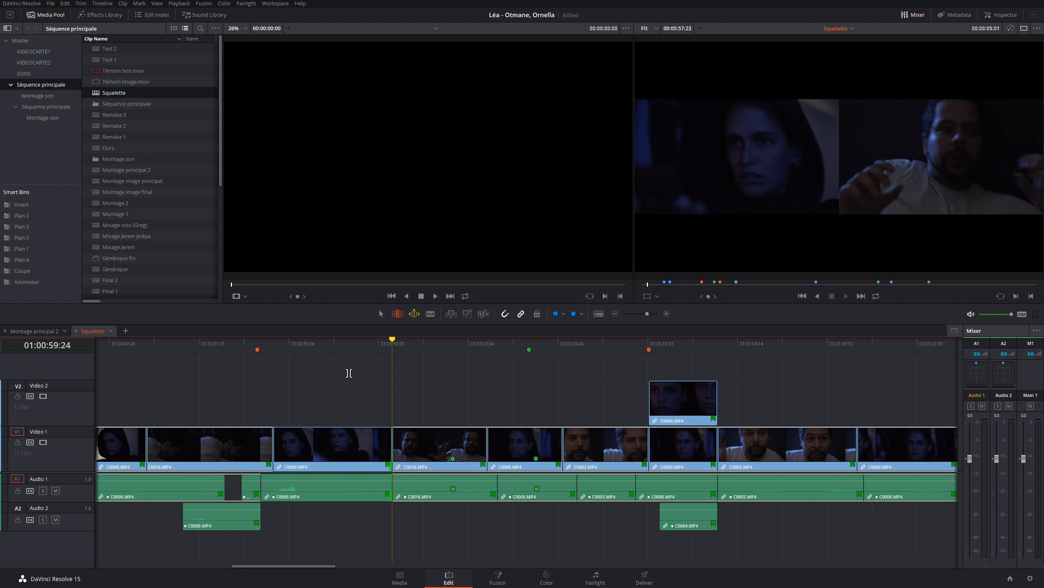
key(j)
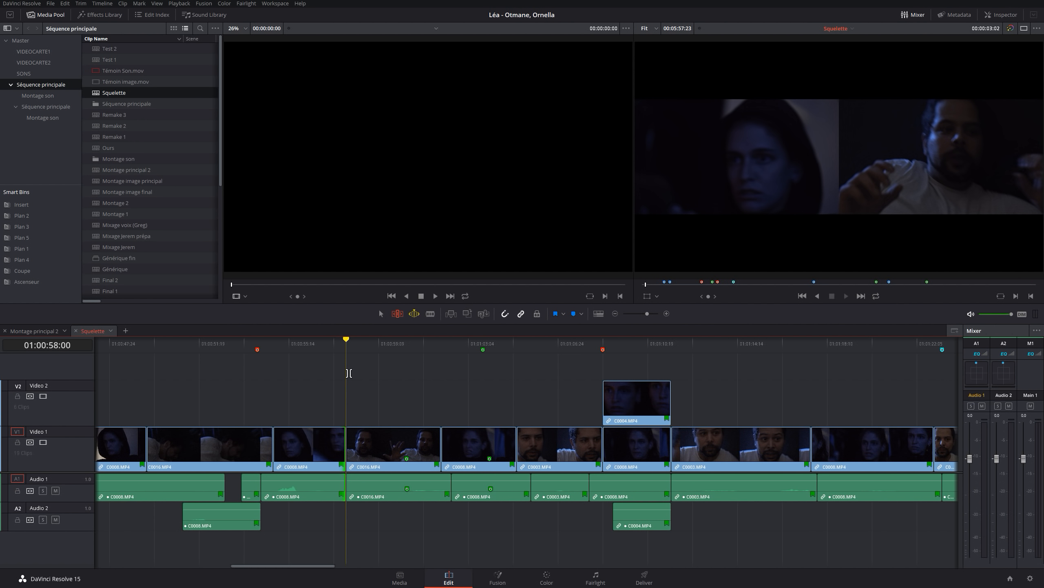
key(l)
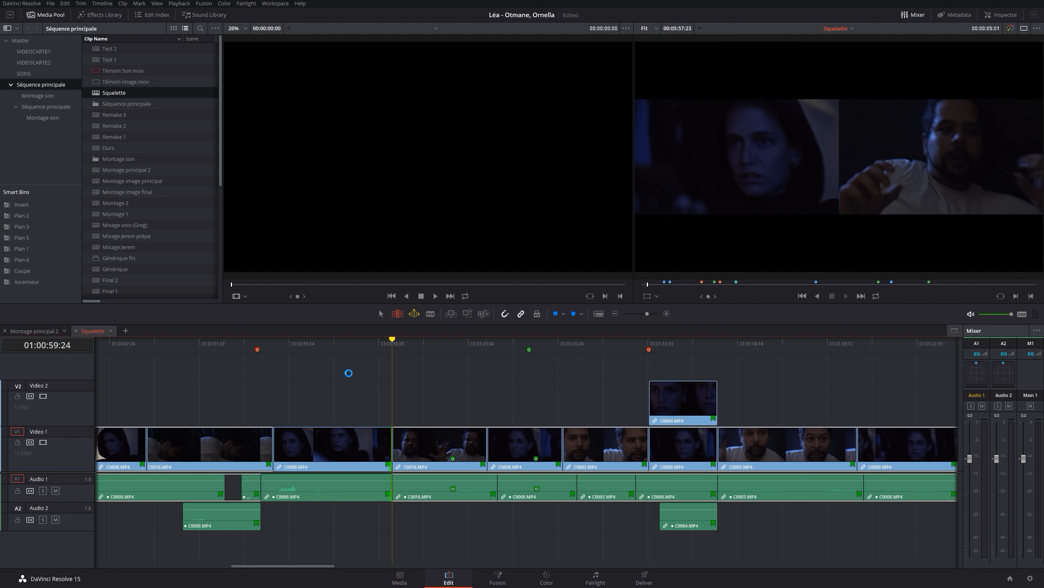
key(k)
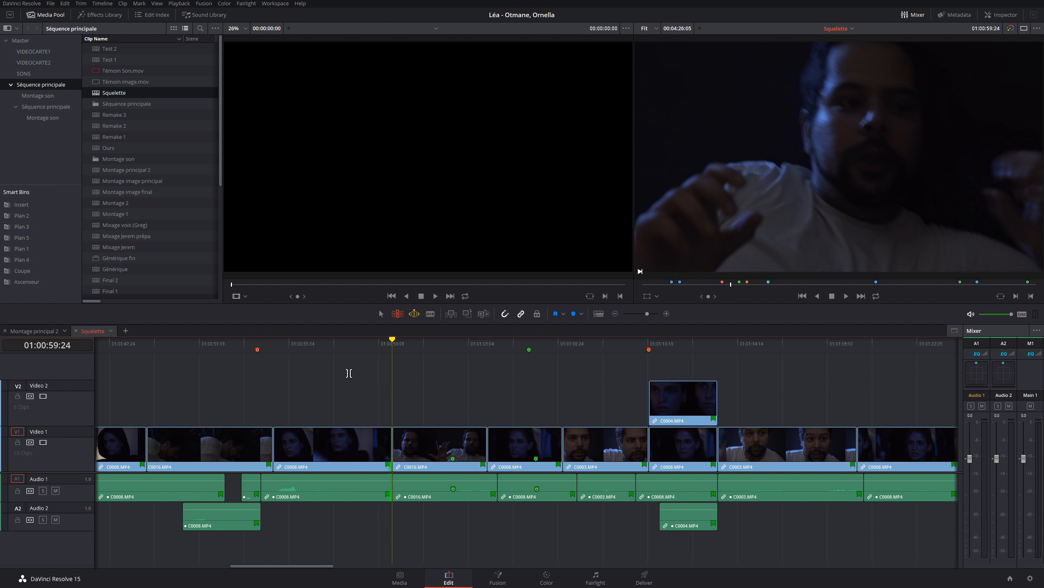
Ripple the end of the clip before C0016.MP4 back to 01:00:57:20 and play around the edit to review it
key(j)
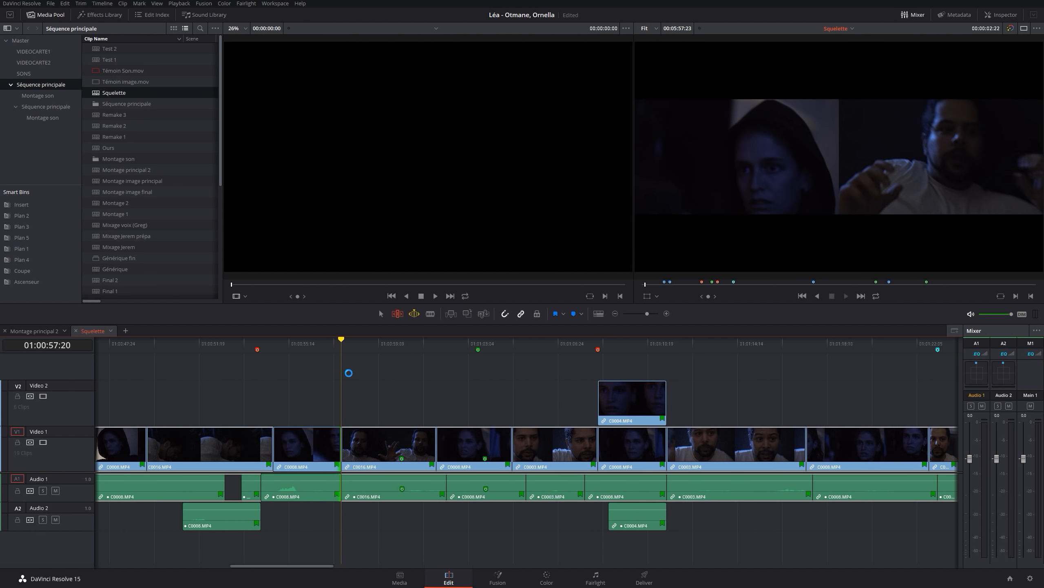
key(k)
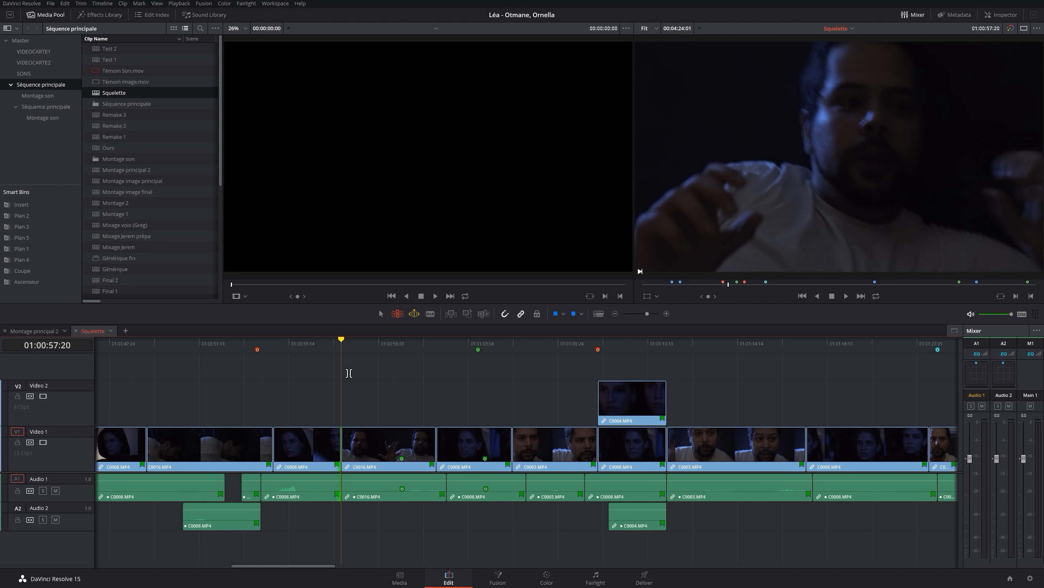
key(slash)
key(slash)
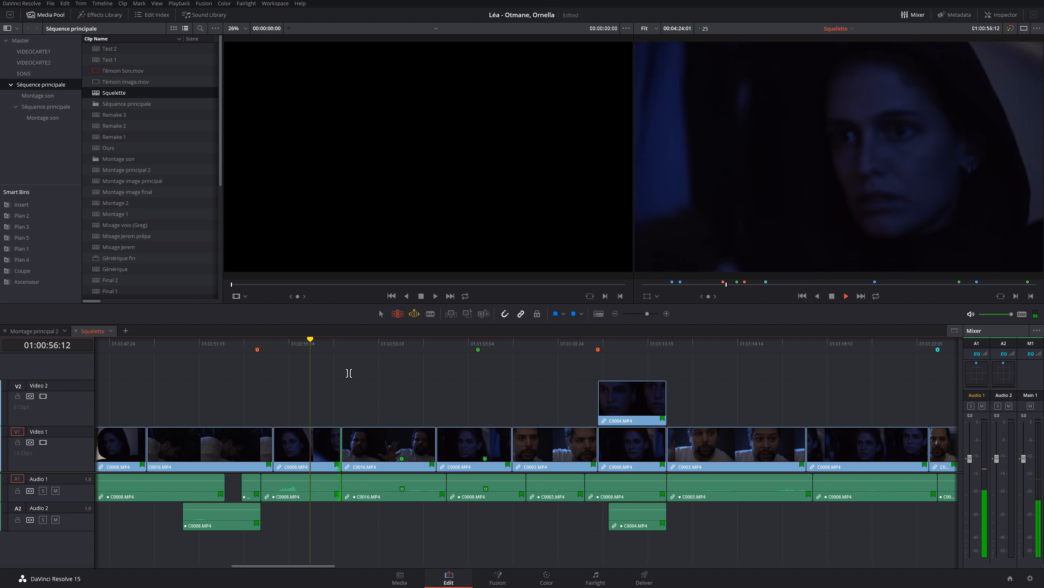